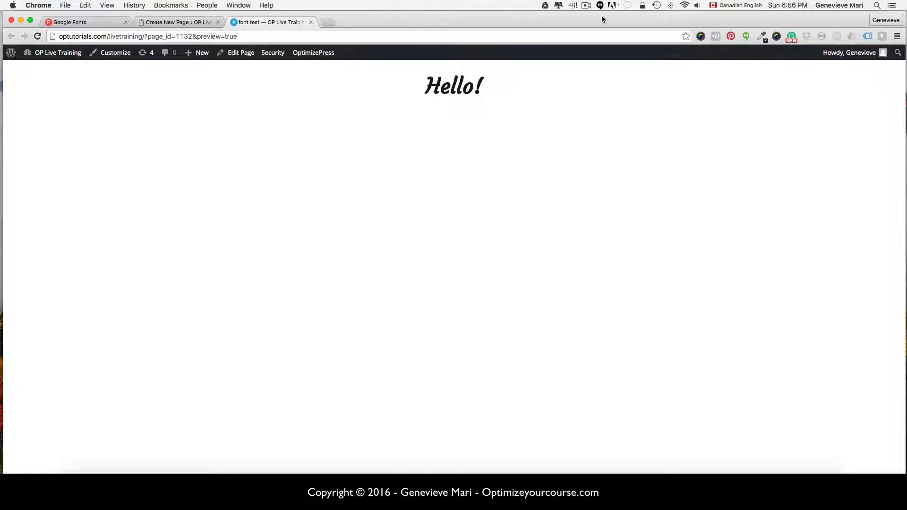
Step: Open the font test page's typography settings in LiveEditor and look through the default and Google fonts offered for the Site Tagline
{"action": "left_click", "coordinate": [189, 22]}
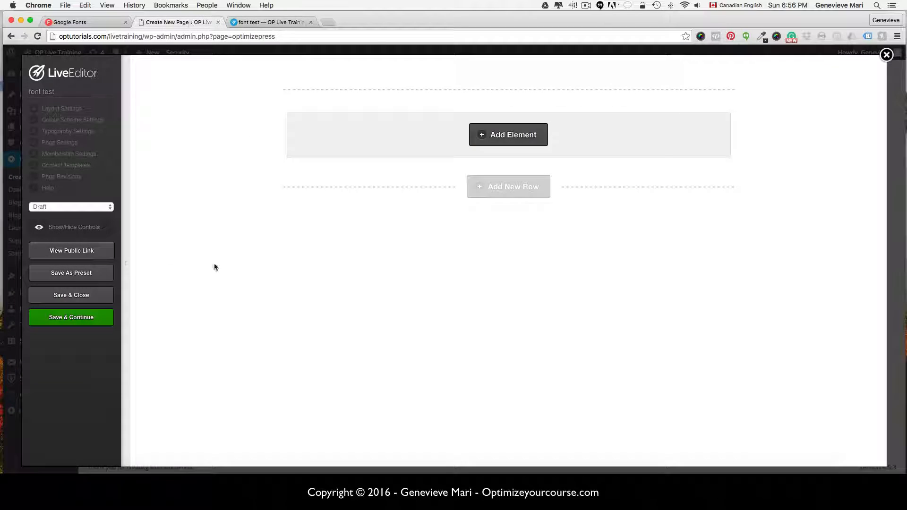
{"action": "left_click", "coordinate": [86, 132]}
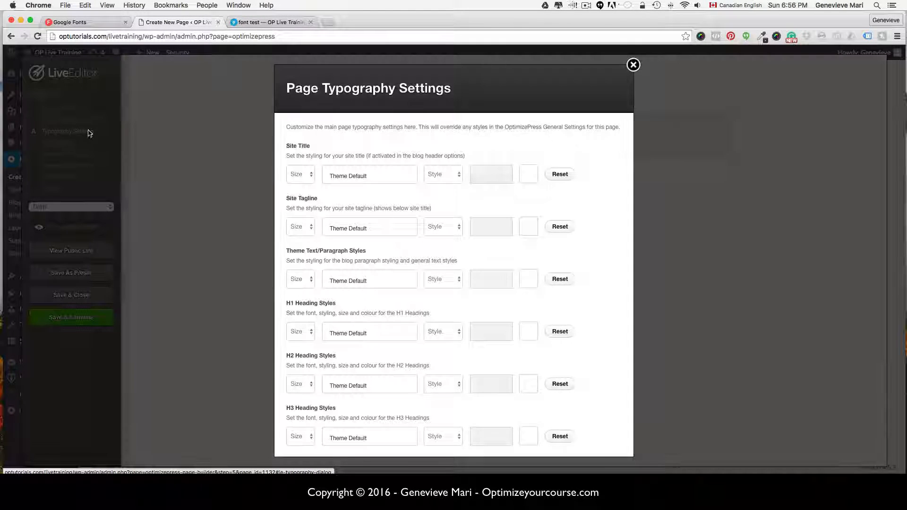
{"action": "left_click", "coordinate": [354, 229]}
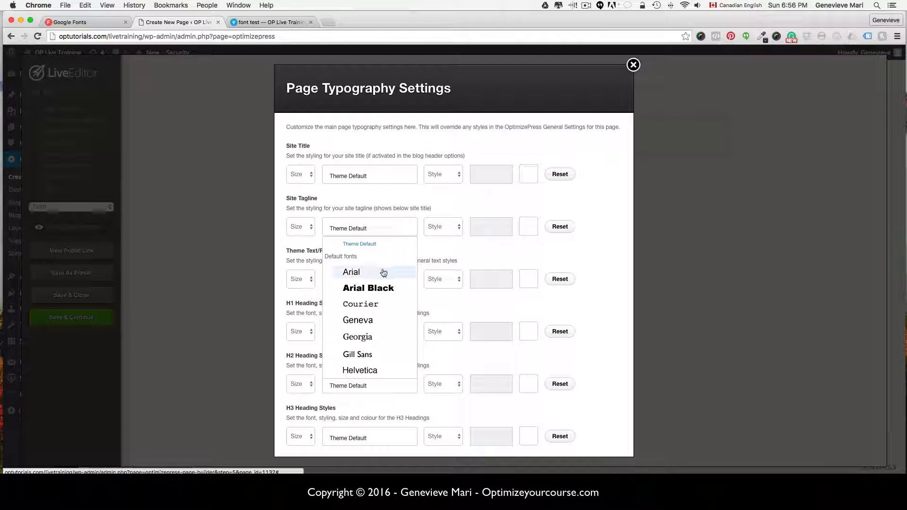
{"action": "scroll", "coordinate": [371, 269], "scroll_direction": "down", "scroll_amount": 3}
{"action": "scroll", "coordinate": [371, 269], "scroll_direction": "down", "scroll_amount": 8}
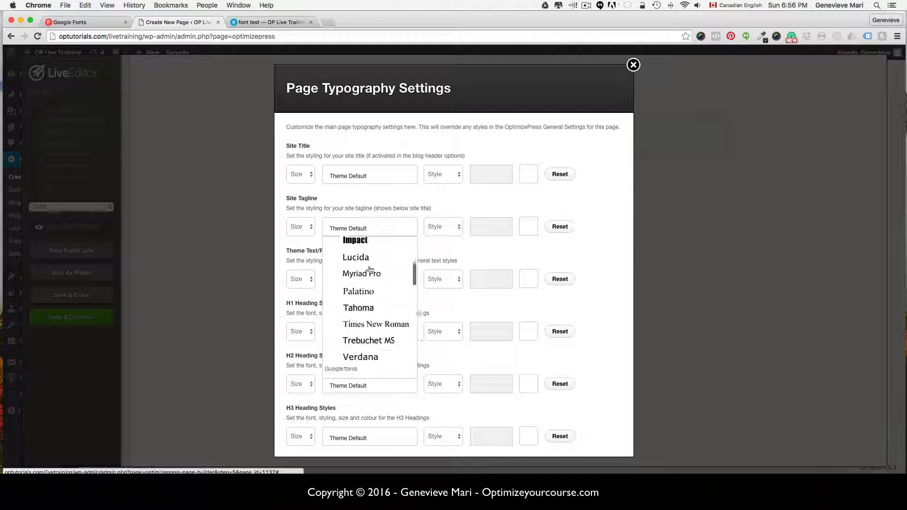
{"action": "scroll", "coordinate": [371, 269], "scroll_direction": "down", "scroll_amount": 8}
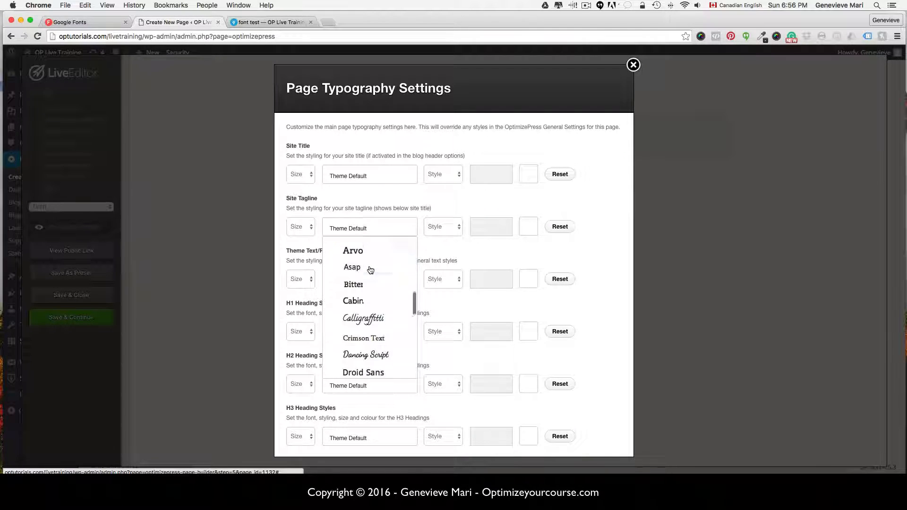
{"action": "scroll", "coordinate": [371, 270], "scroll_direction": "down", "scroll_amount": 8}
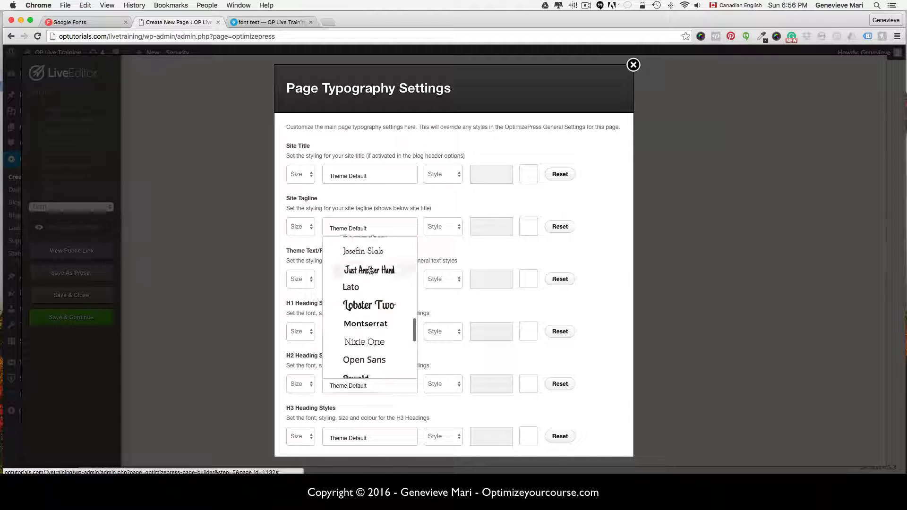
{"action": "scroll", "coordinate": [371, 269], "scroll_direction": "down", "scroll_amount": 3}
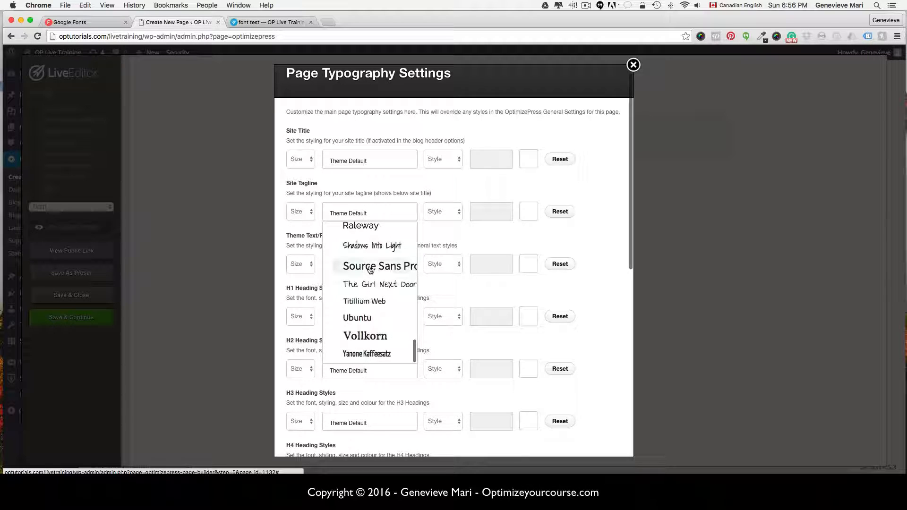
{"action": "scroll", "coordinate": [370, 269], "scroll_direction": "up", "scroll_amount": 8}
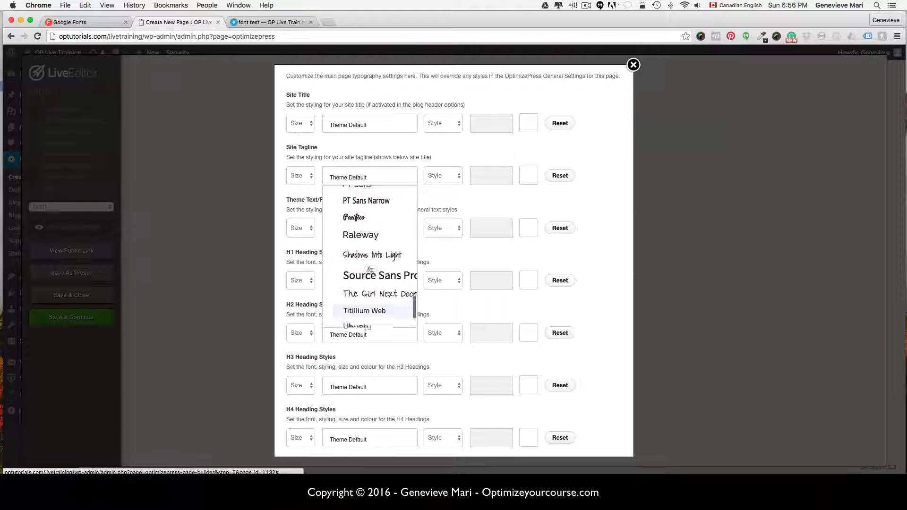
{"action": "scroll", "coordinate": [370, 269], "scroll_direction": "up", "scroll_amount": 2}
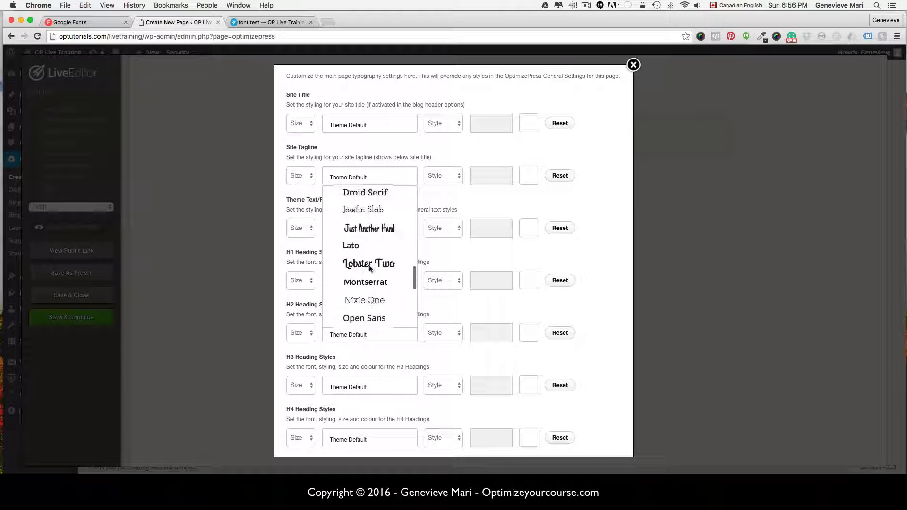
{"action": "scroll", "coordinate": [370, 269], "scroll_direction": "up", "scroll_amount": 2}
{"action": "scroll", "coordinate": [371, 270], "scroll_direction": "up", "scroll_amount": 5}
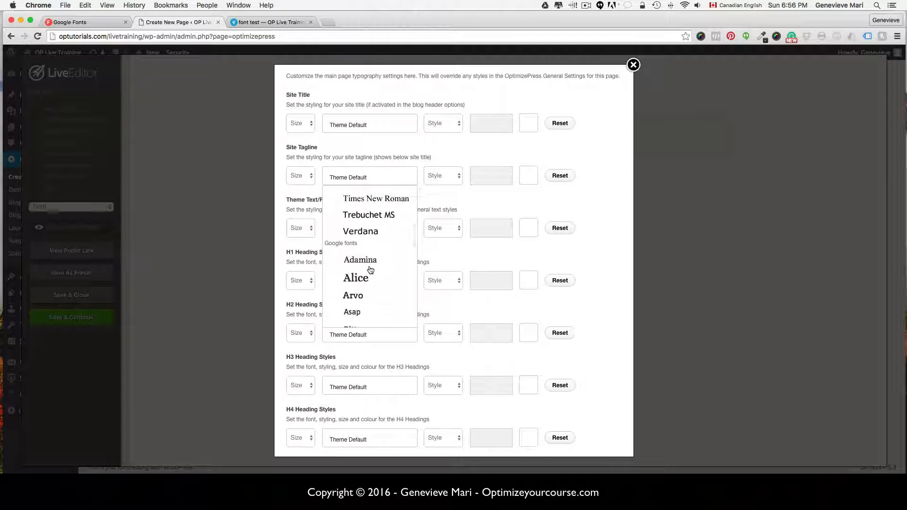
{"action": "scroll", "coordinate": [370, 269], "scroll_direction": "up", "scroll_amount": 1}
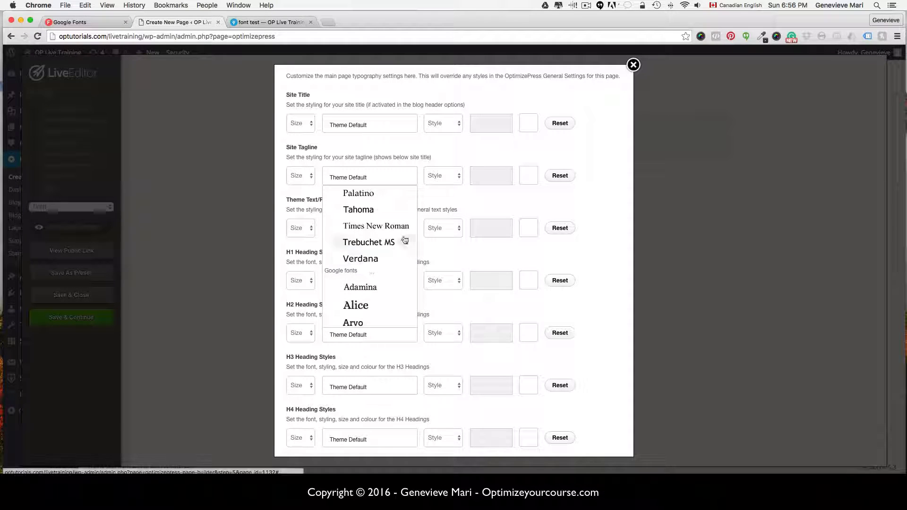
Step: Browse the handwriting fonts in the Google Fonts directory and compare them with the Hello! heading on the font test preview page
{"action": "left_click", "coordinate": [74, 23]}
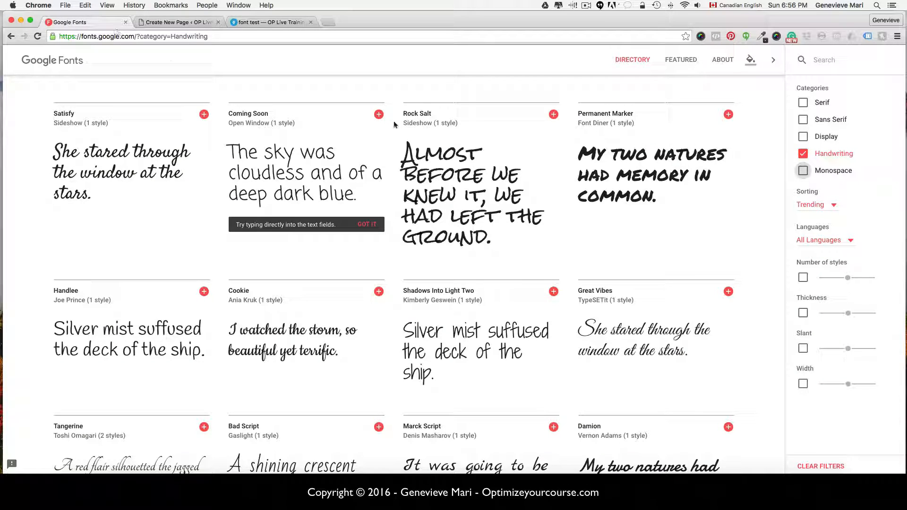
{"action": "scroll", "coordinate": [382, 118], "scroll_direction": "up", "scroll_amount": 5}
{"action": "scroll", "coordinate": [394, 124], "scroll_direction": "down", "scroll_amount": 8}
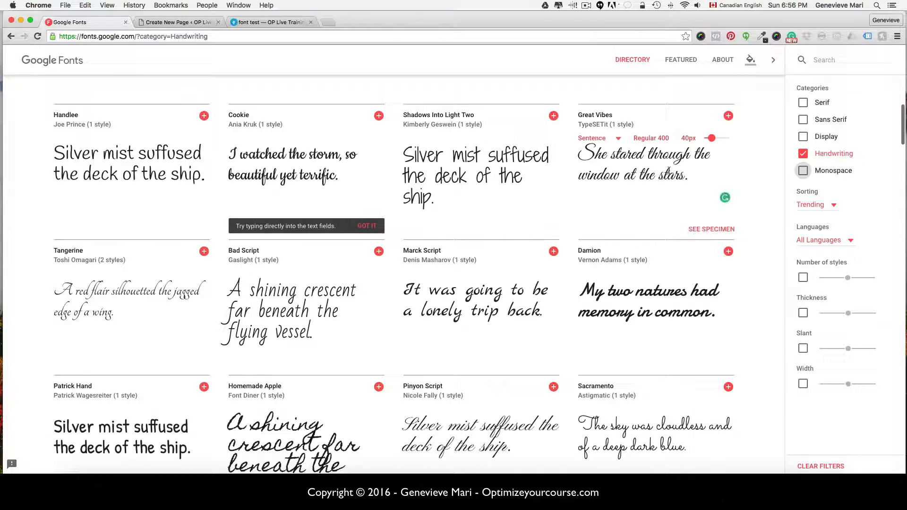
{"action": "left_click", "coordinate": [267, 23]}
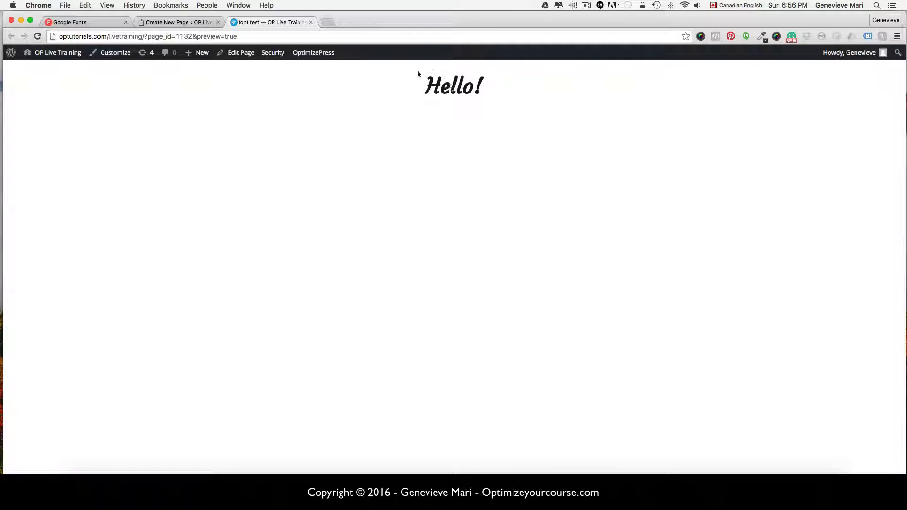
{"action": "left_click", "coordinate": [92, 24]}
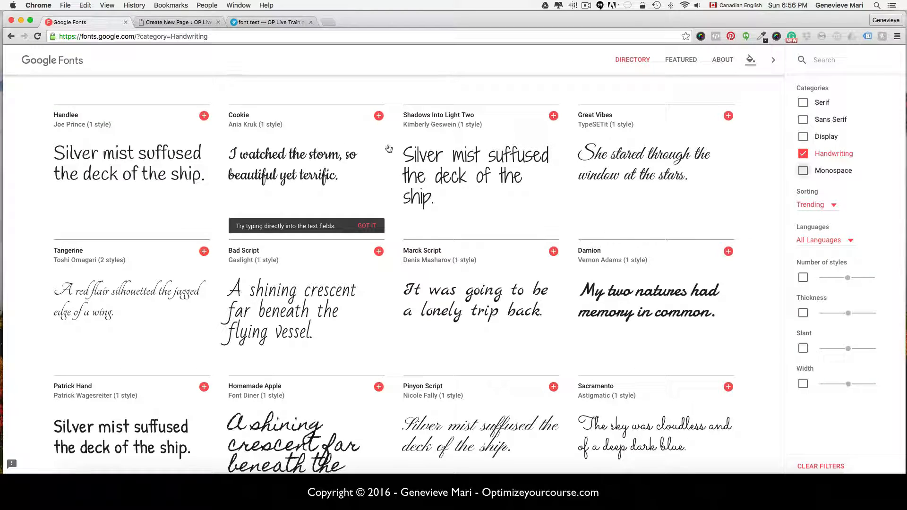
{"action": "scroll", "coordinate": [718, 315], "scroll_direction": "up", "scroll_amount": 8}
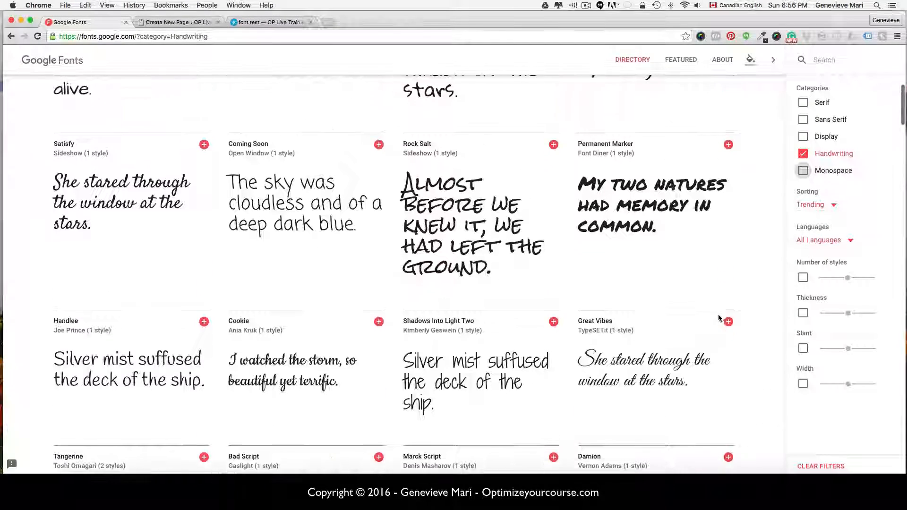
{"action": "scroll", "coordinate": [718, 314], "scroll_direction": "up", "scroll_amount": 1}
{"action": "left_click", "coordinate": [269, 22]}
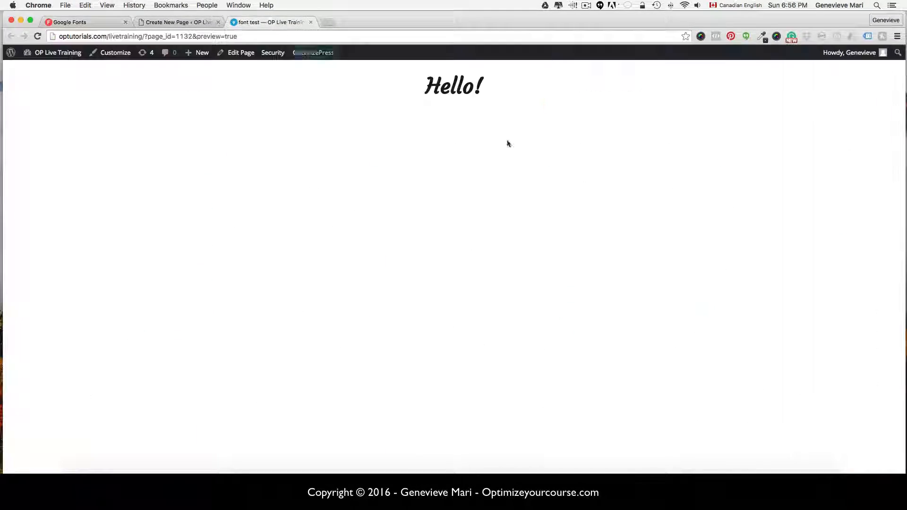
{"action": "left_click", "coordinate": [94, 23]}
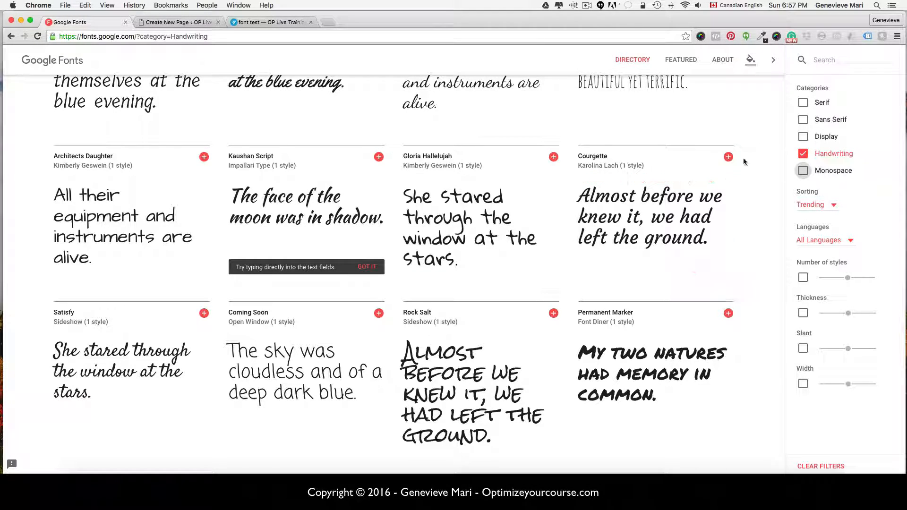
{"action": "mouse_move", "coordinate": [462, 183]}
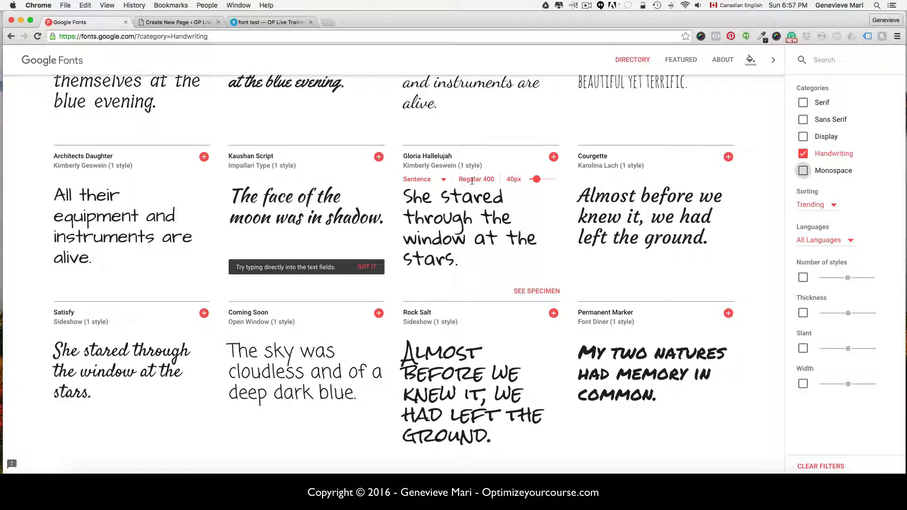
Step: Go back to the old Google Fonts site, enter the new version from there and filter the directory to Handwriting fonts only
{"action": "left_click", "coordinate": [11, 37]}
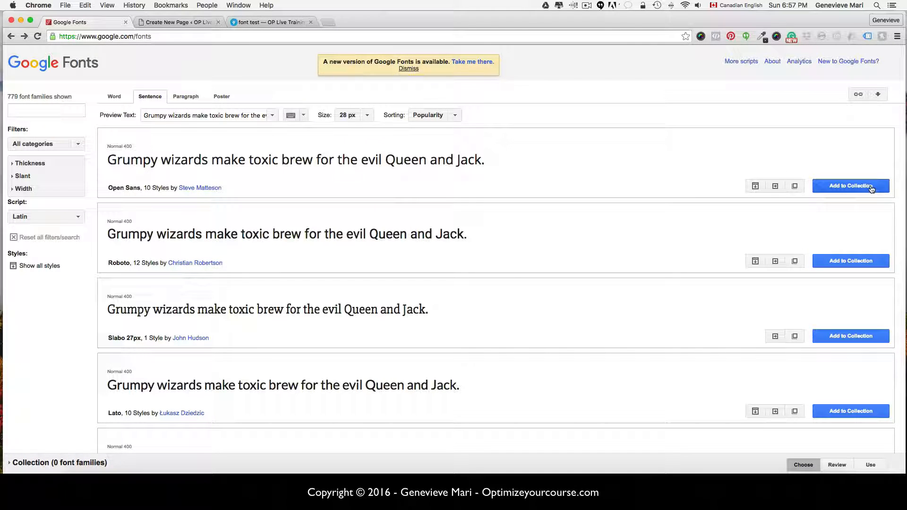
{"action": "left_click", "coordinate": [474, 63]}
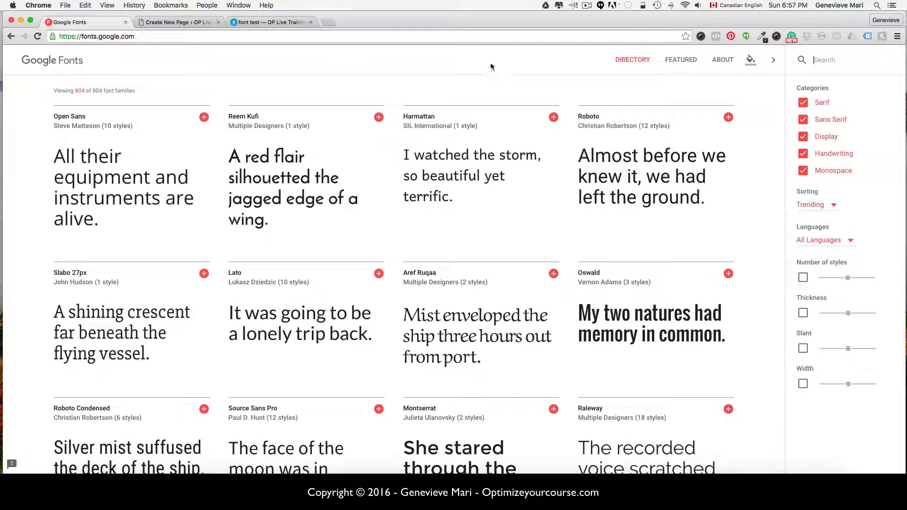
{"action": "left_click", "coordinate": [802, 103]}
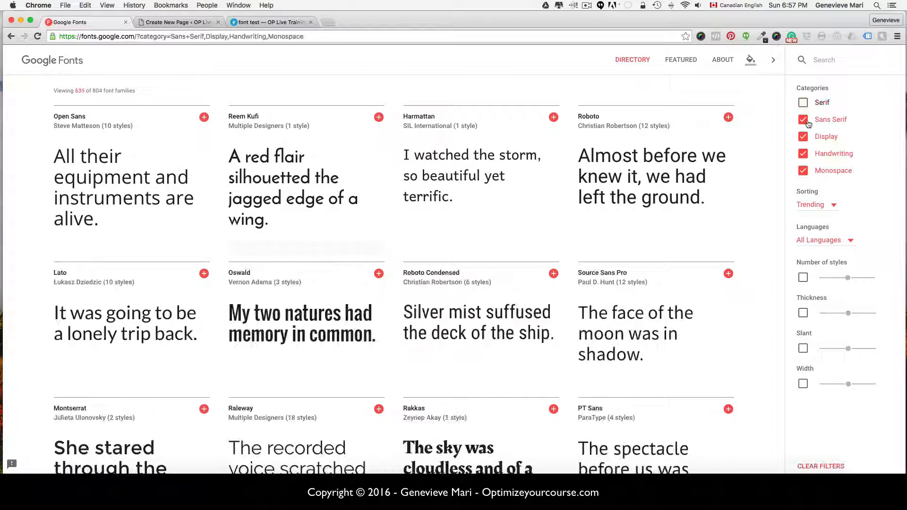
{"action": "left_click", "coordinate": [803, 120]}
{"action": "left_click", "coordinate": [803, 137]}
{"action": "left_click", "coordinate": [803, 171]}
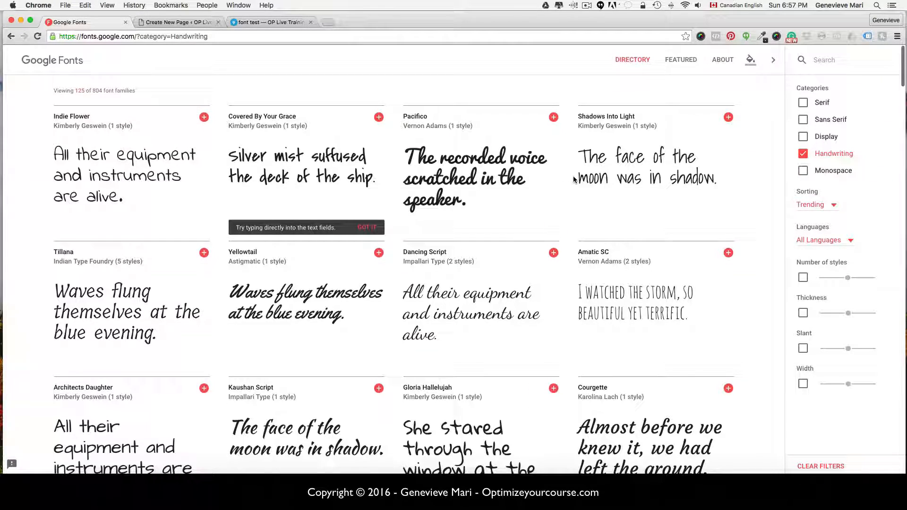
{"action": "scroll", "coordinate": [574, 180], "scroll_direction": "down", "scroll_amount": 6}
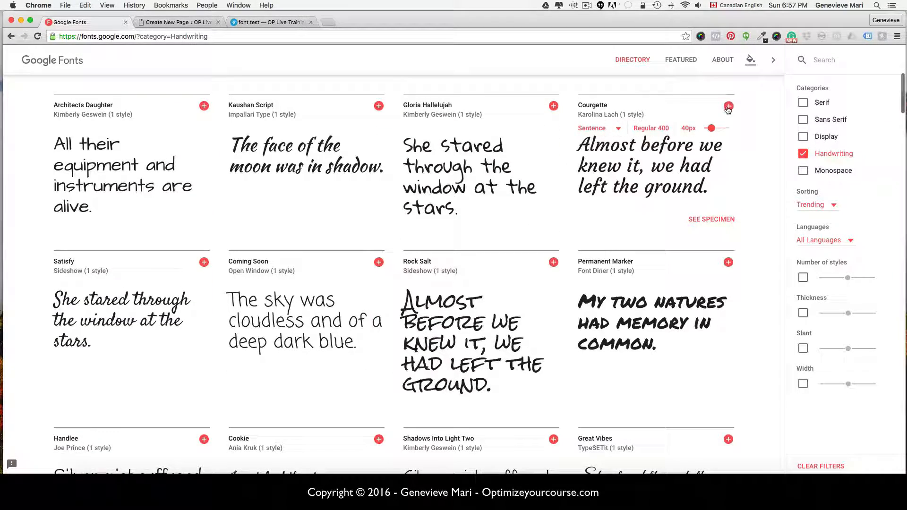
{"action": "left_click", "coordinate": [728, 106]}
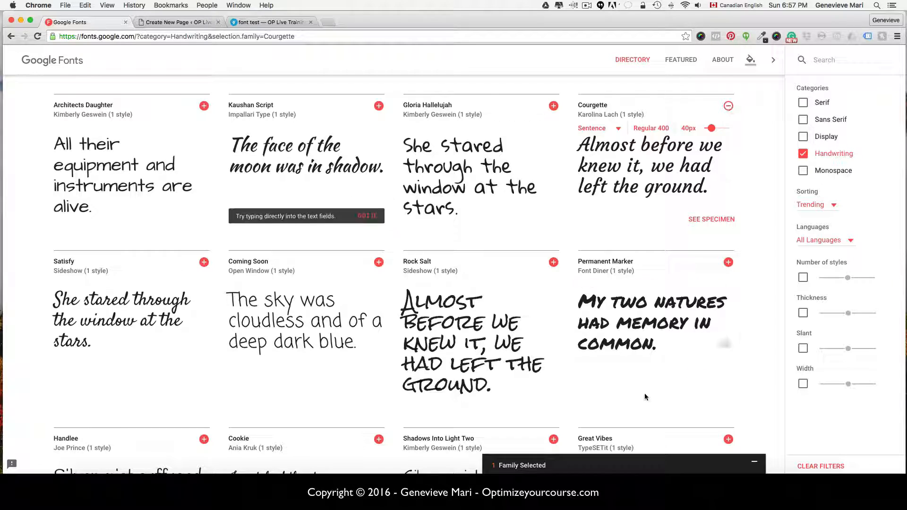
{"action": "left_click", "coordinate": [533, 463]}
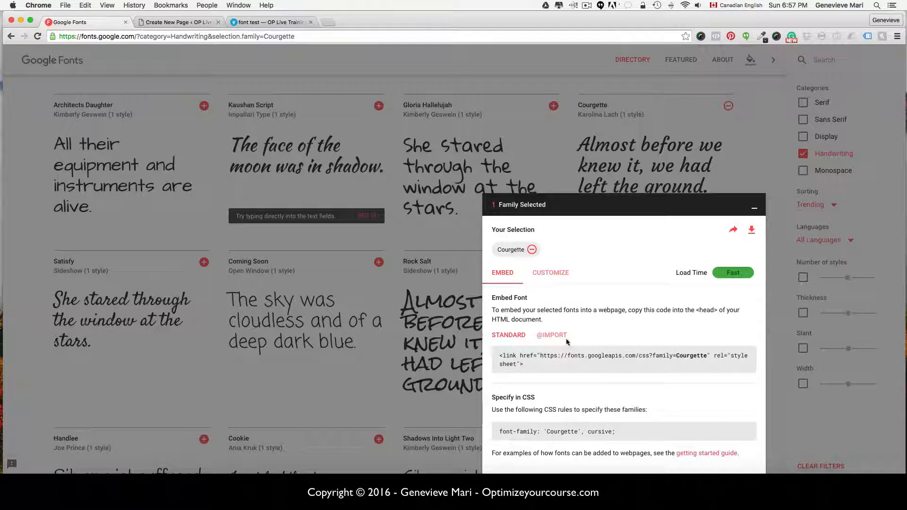
{"action": "scroll", "coordinate": [561, 276], "scroll_direction": "down", "scroll_amount": 2}
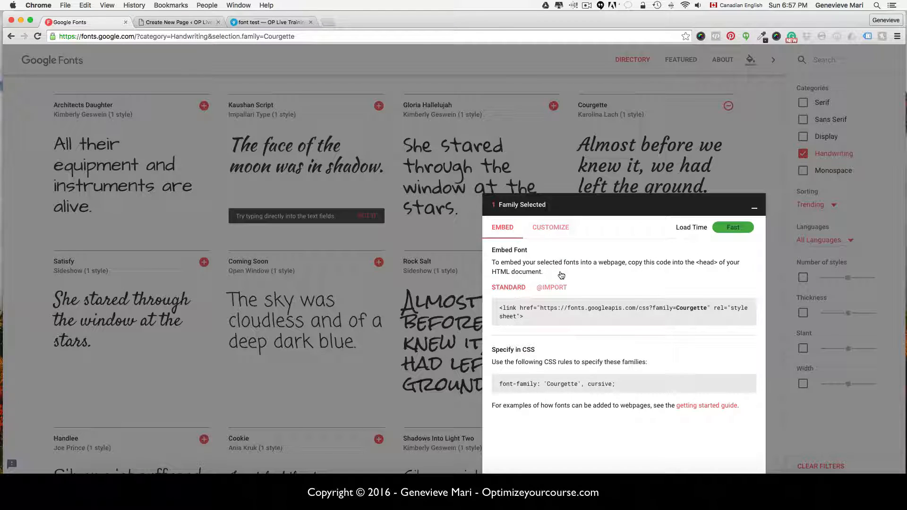
{"action": "scroll", "coordinate": [561, 275], "scroll_direction": "down", "scroll_amount": 1}
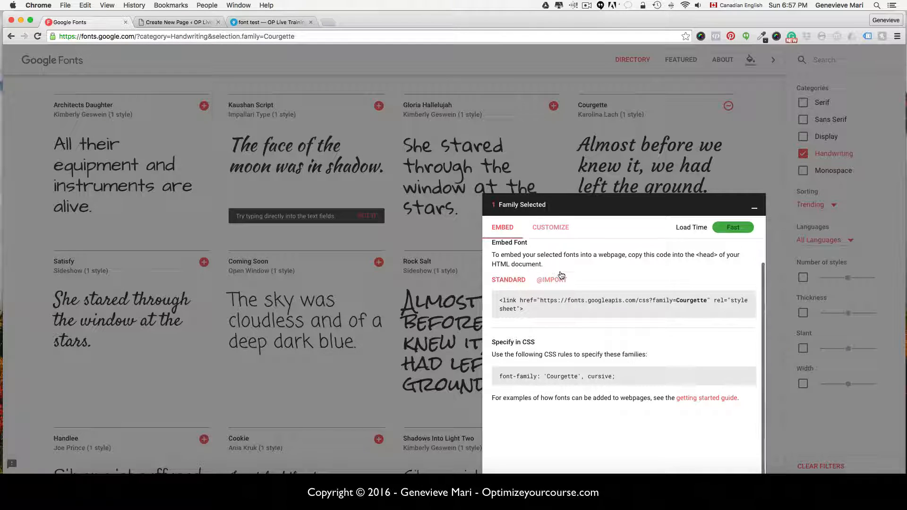
{"action": "left_click", "coordinate": [553, 280]}
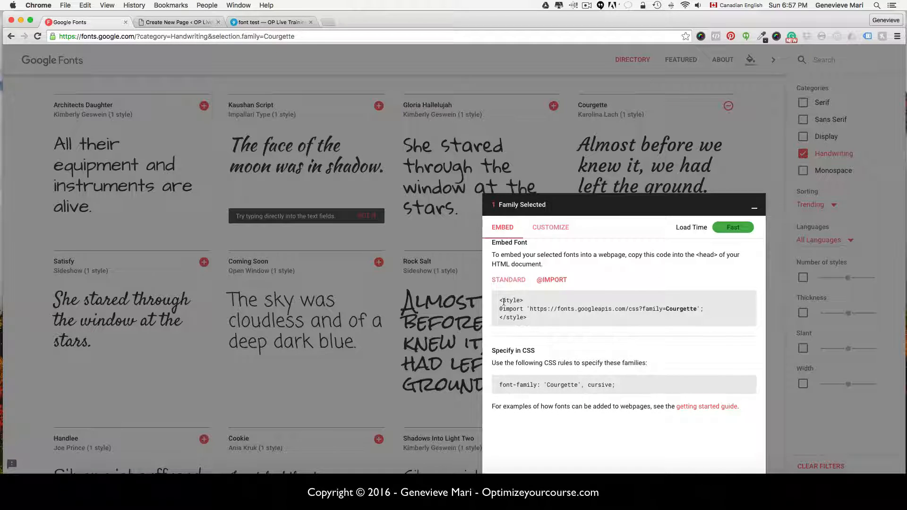
{"action": "left_click", "coordinate": [160, 22]}
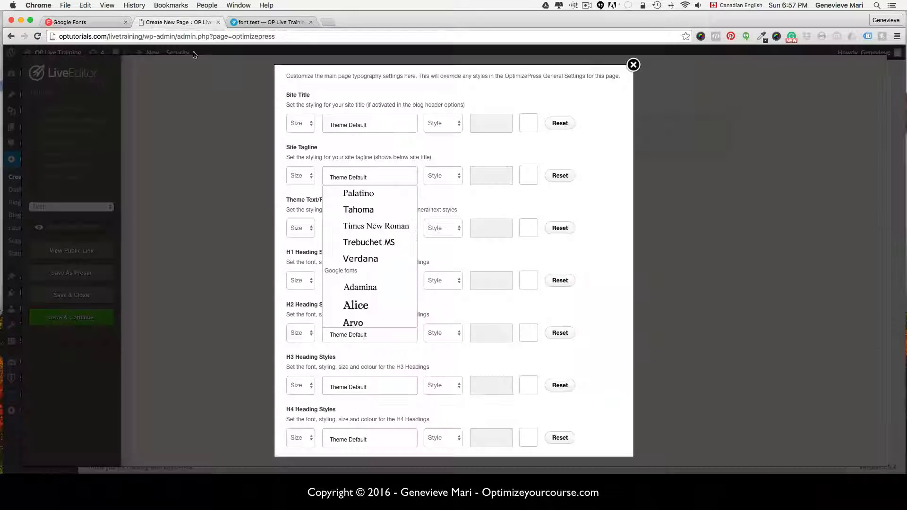
{"action": "left_click", "coordinate": [633, 65]}
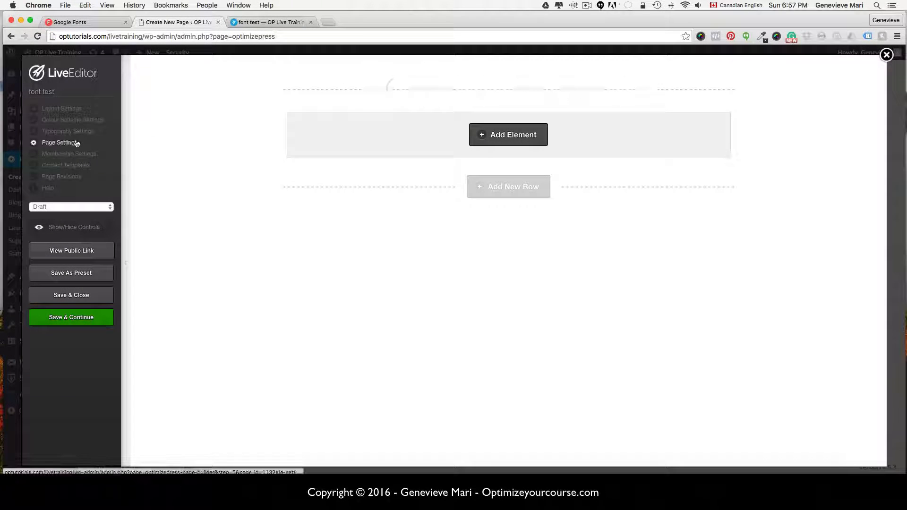
{"action": "left_click", "coordinate": [62, 143]}
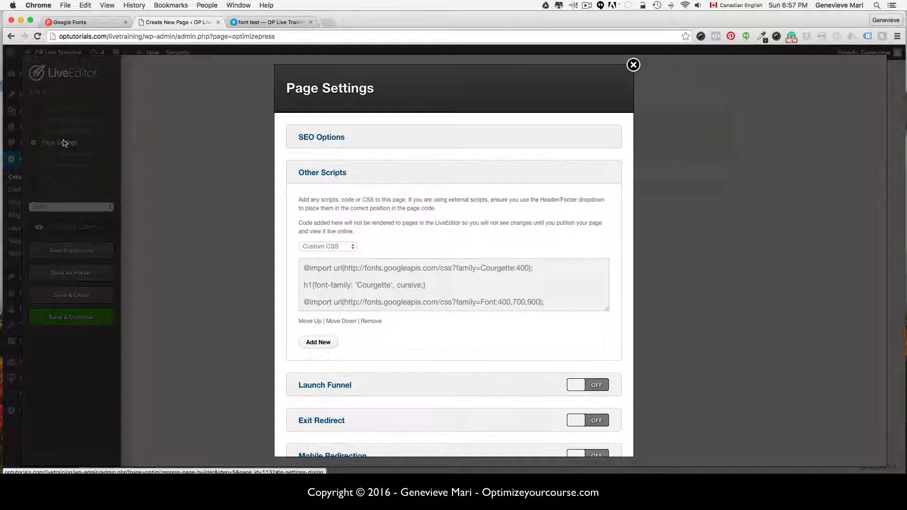
{"action": "left_click_drag", "start_coordinate": [303, 268], "coordinate": [542, 267]}
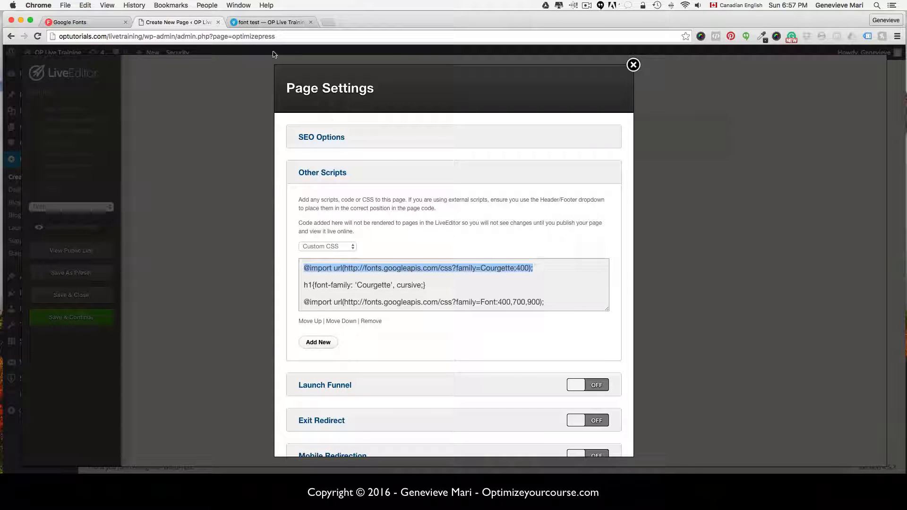
{"action": "left_click", "coordinate": [114, 24]}
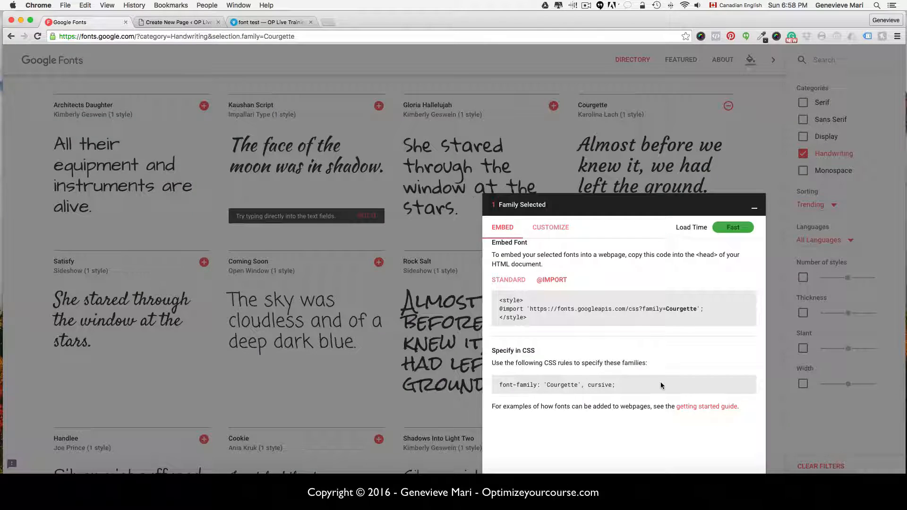
{"action": "left_click_drag", "start_coordinate": [500, 300], "coordinate": [537, 317]}
{"action": "key", "text": "super+c"}
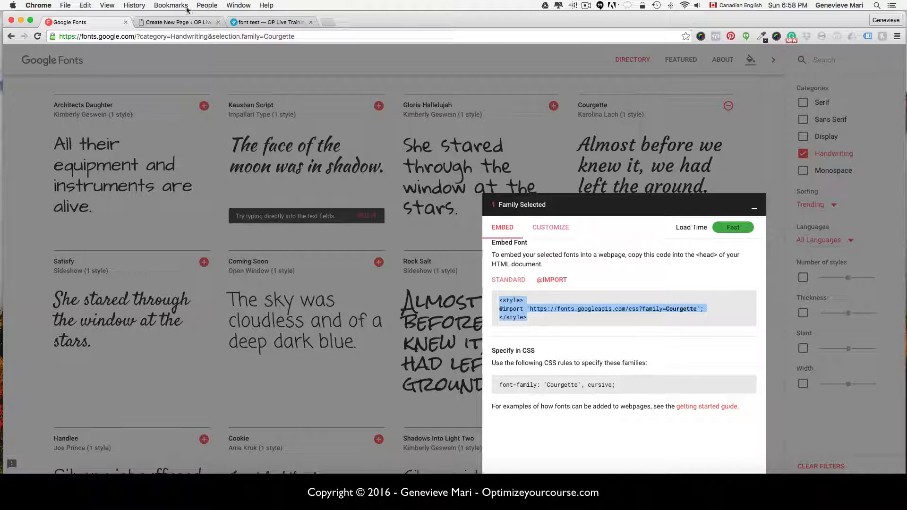
{"action": "left_click", "coordinate": [180, 22]}
{"action": "left_click", "coordinate": [551, 272]}
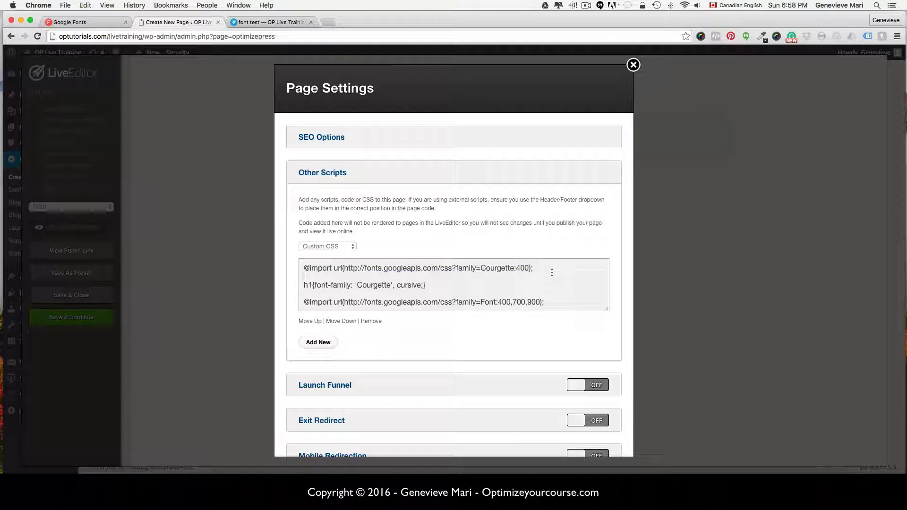
{"action": "key", "text": "Return"}
{"action": "key", "text": "Return"}
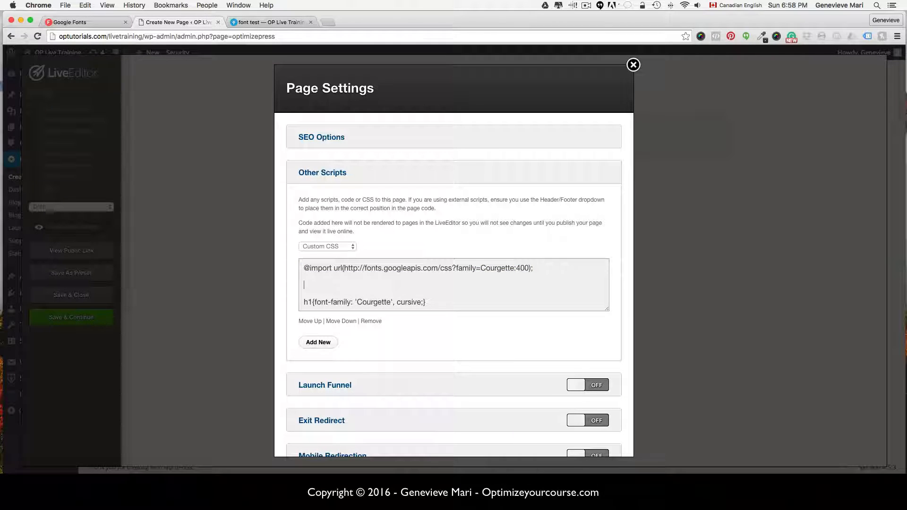
{"action": "key", "text": "super+v"}
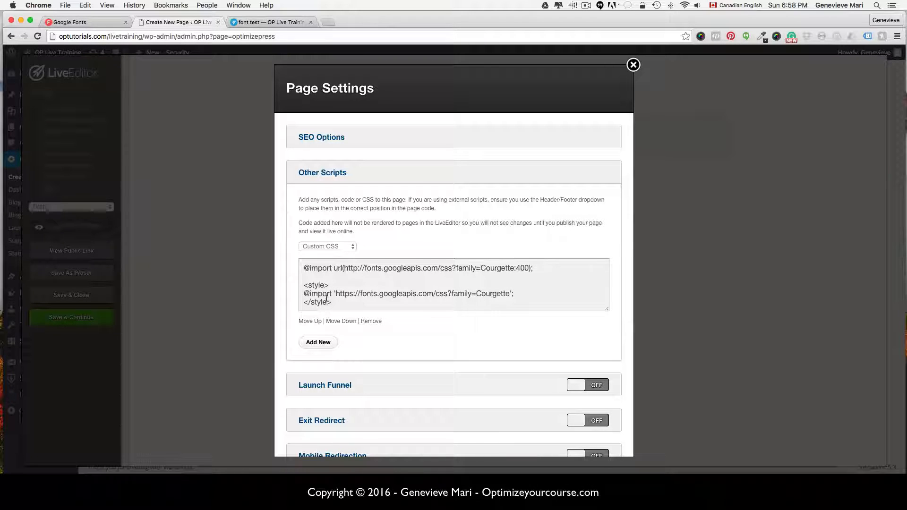
{"action": "left_click_drag", "start_coordinate": [332, 267], "coordinate": [343, 268]}
{"action": "left_click_drag", "start_coordinate": [336, 293], "coordinate": [510, 292]}
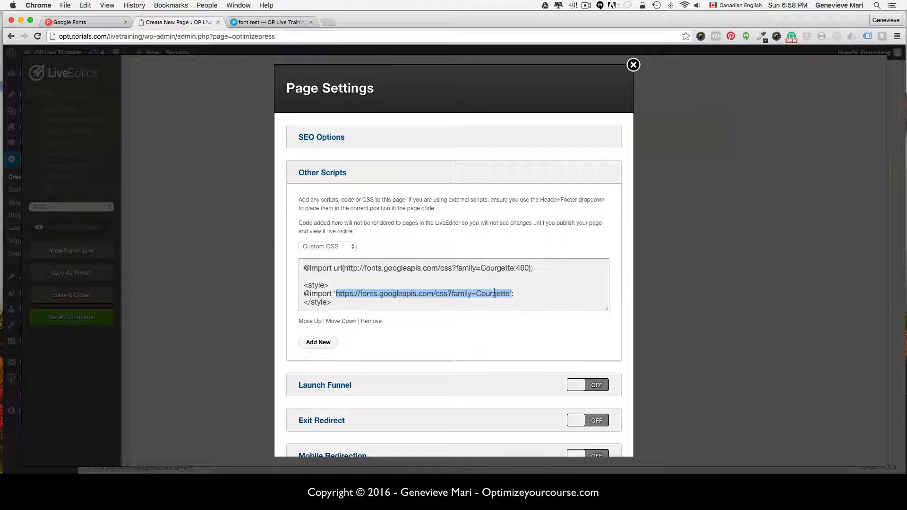
{"action": "left_click", "coordinate": [512, 292]}
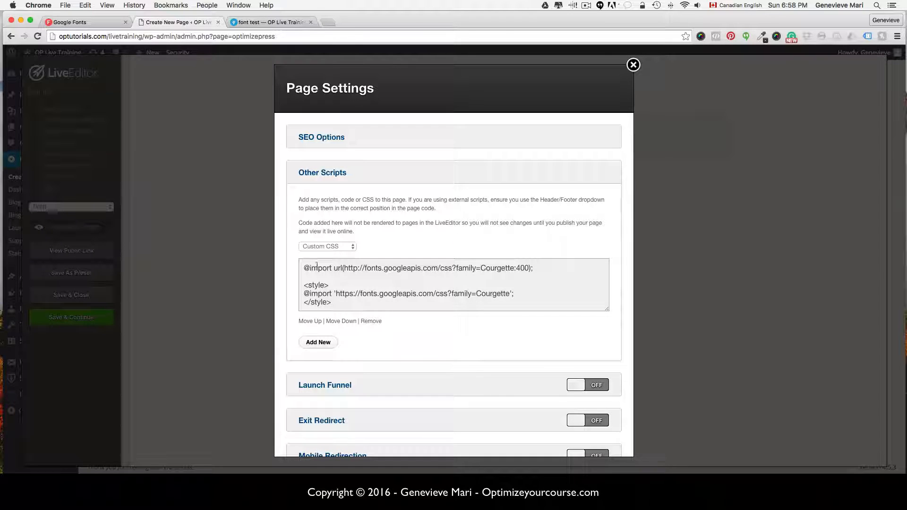
{"action": "double_click", "coordinate": [335, 268]}
{"action": "left_click", "coordinate": [334, 294]}
{"action": "key", "text": "BackSpace"}
{"action": "type", "text": "url("}
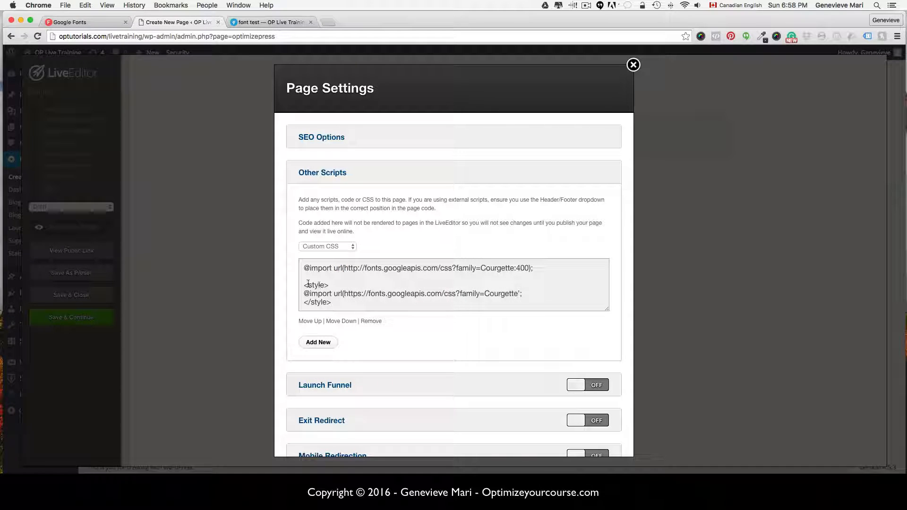
{"action": "left_click_drag", "start_coordinate": [329, 284], "coordinate": [275, 288]}
{"action": "key", "text": "BackSpace"}
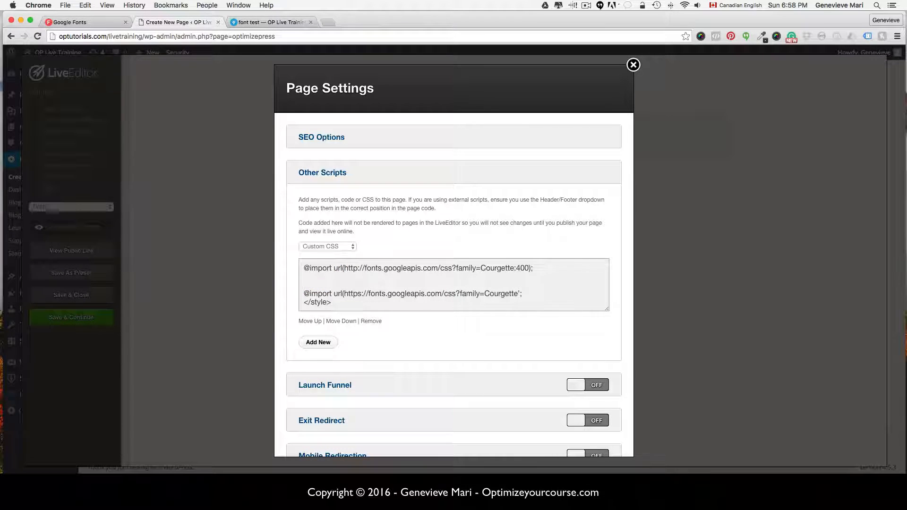
{"action": "left_click_drag", "start_coordinate": [340, 302], "coordinate": [286, 301]}
{"action": "key", "text": "BackSpace"}
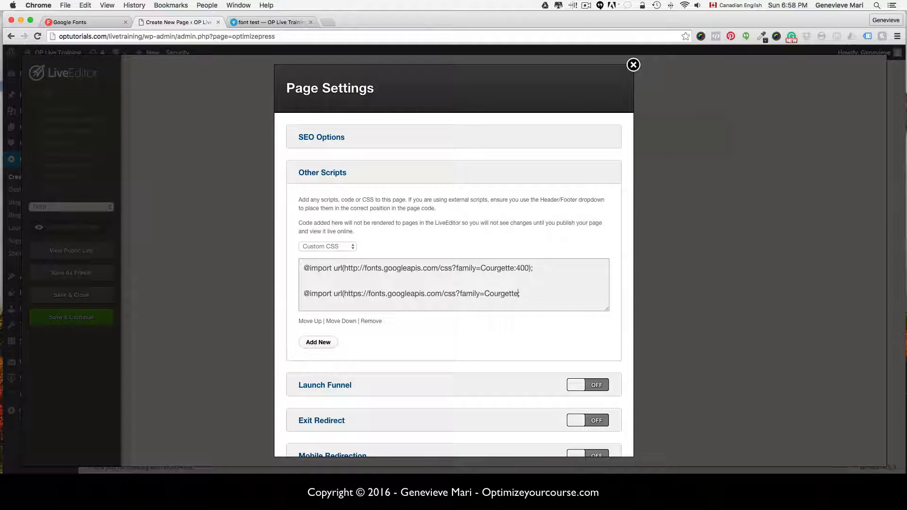
{"action": "type", "text": ";"}
{"action": "key", "text": "BackSpace"}
{"action": "type", "text": ":400);"}
Step: Switch to Google Fonts and check which weights Courgette offers in its customization options
{"action": "left_click", "coordinate": [71, 22]}
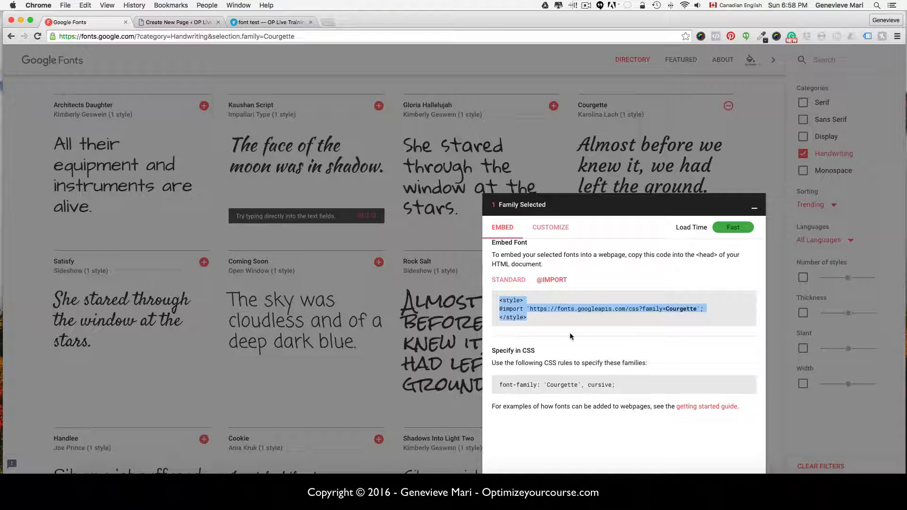
{"action": "left_click", "coordinate": [551, 225]}
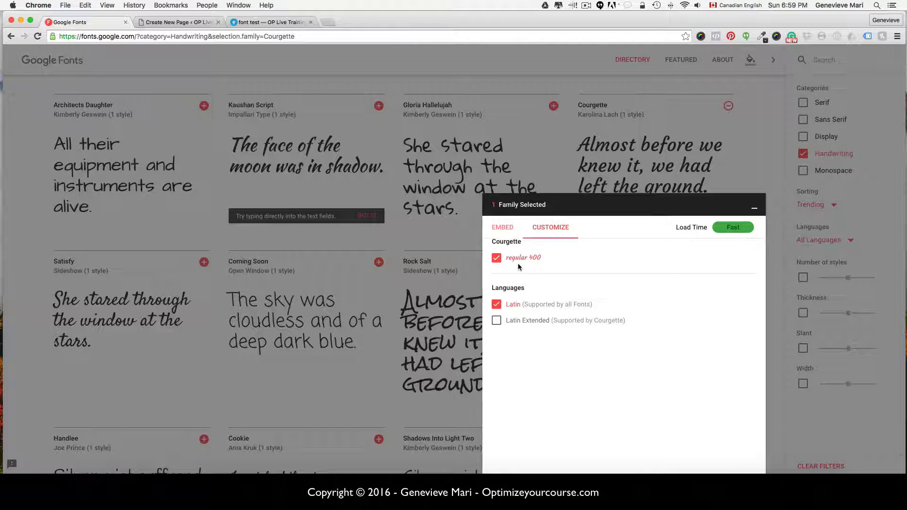
{"action": "left_click", "coordinate": [613, 191]}
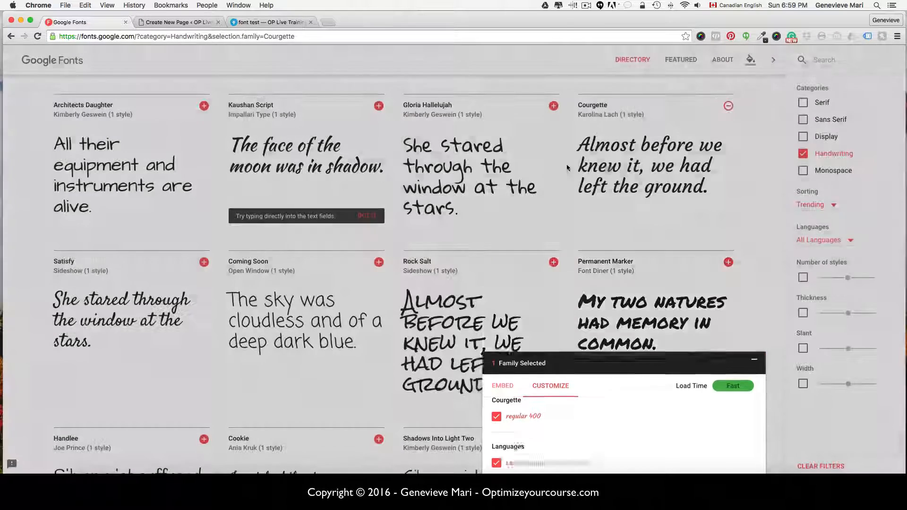
Step: Add the Serif and Sans Serif categories to the font filter and add Roboto to the selection
{"action": "left_click", "coordinate": [831, 104]}
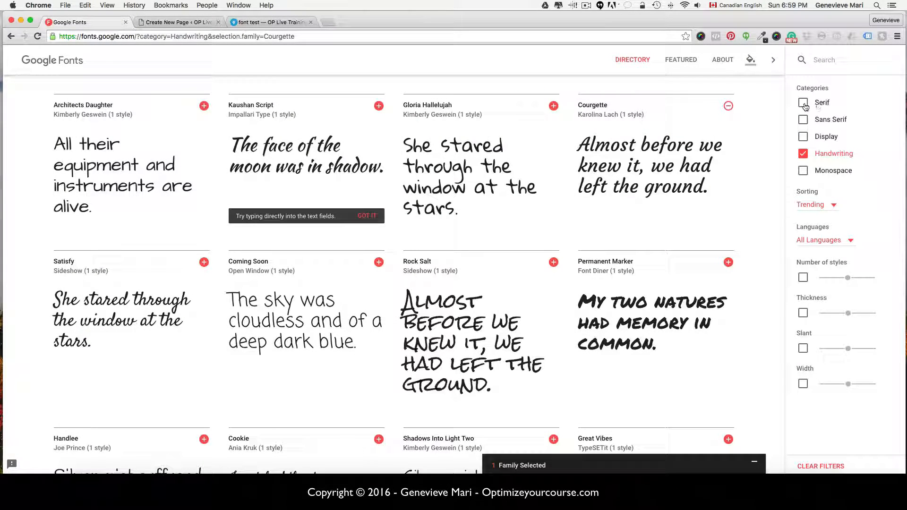
{"action": "left_click", "coordinate": [804, 121]}
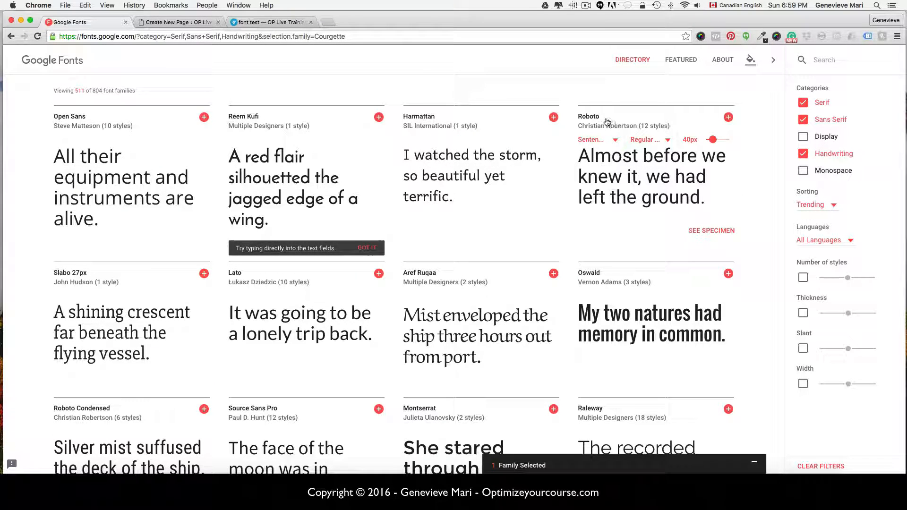
{"action": "left_click", "coordinate": [591, 115]}
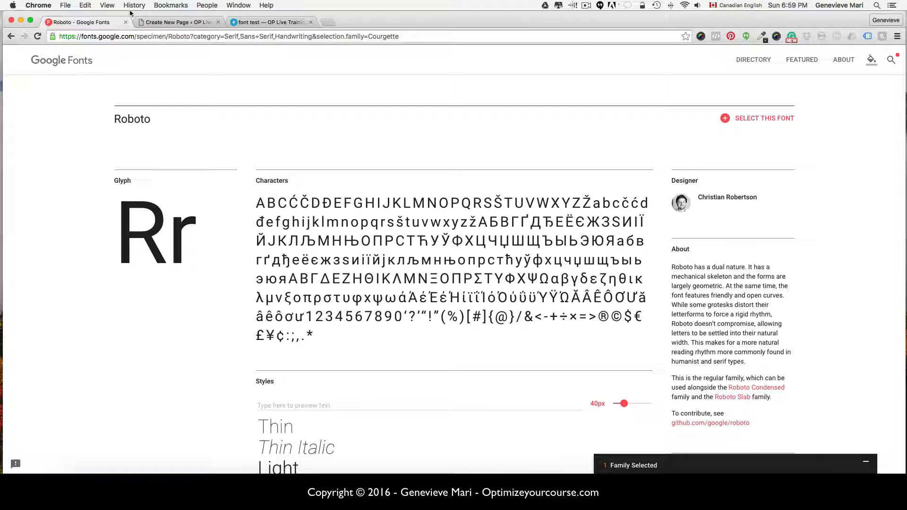
{"action": "left_click", "coordinate": [9, 36]}
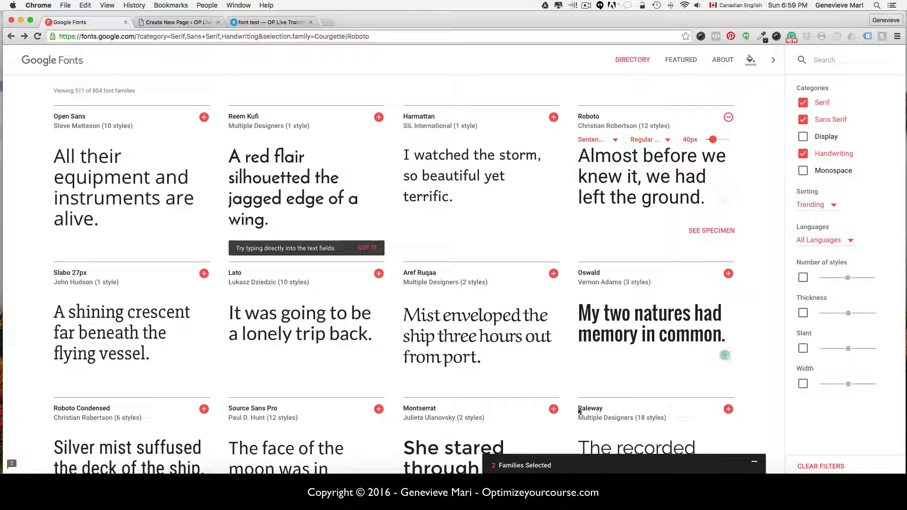
Step: Remove Courgette from the selected families and include Roboto's medium 500, bold 700 and black 900 styles
{"action": "left_click", "coordinate": [547, 464]}
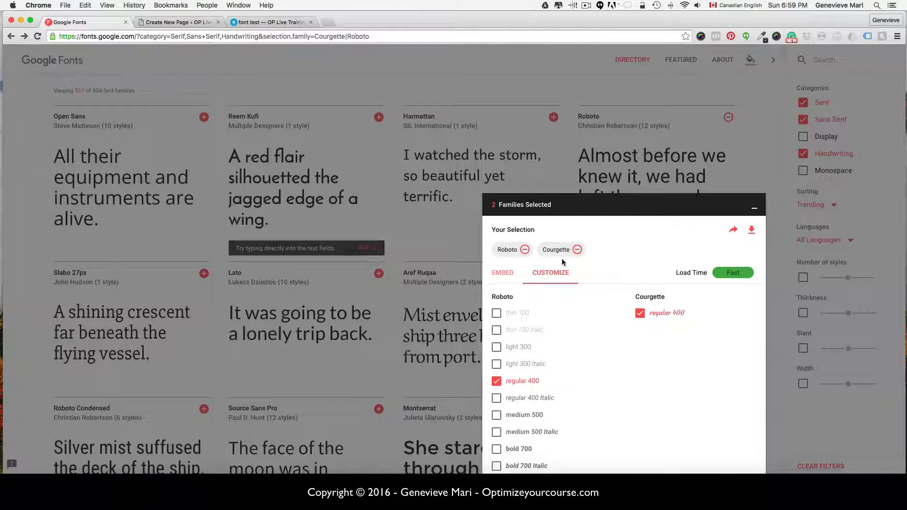
{"action": "left_click", "coordinate": [577, 250]}
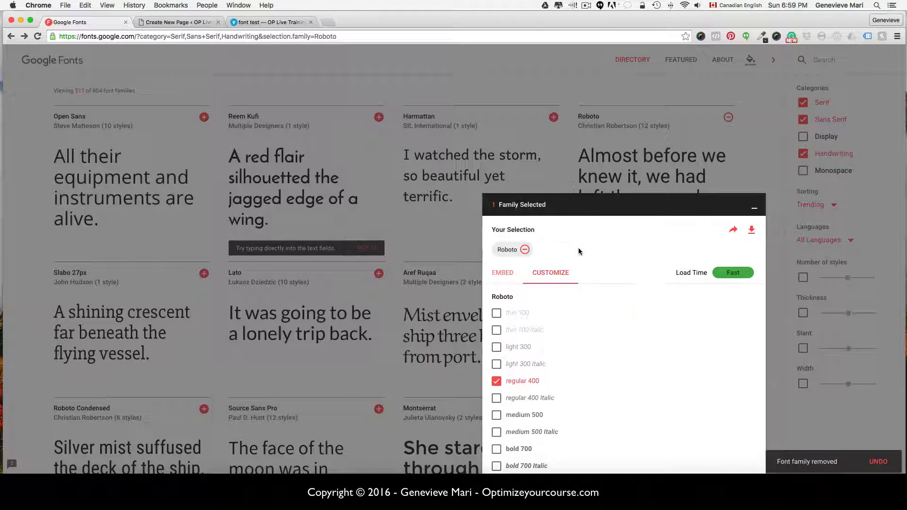
{"action": "scroll", "coordinate": [515, 330], "scroll_direction": "down", "scroll_amount": 3}
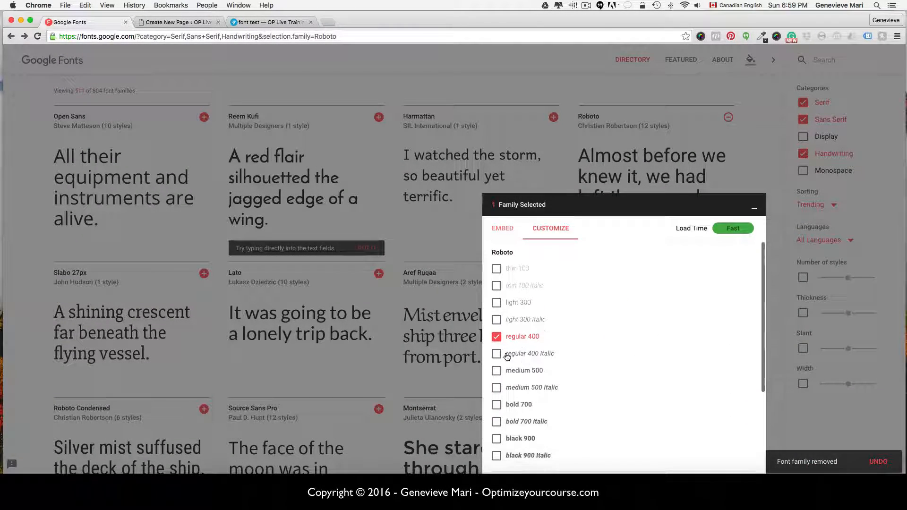
{"action": "left_click", "coordinate": [497, 370]}
{"action": "left_click", "coordinate": [497, 405]}
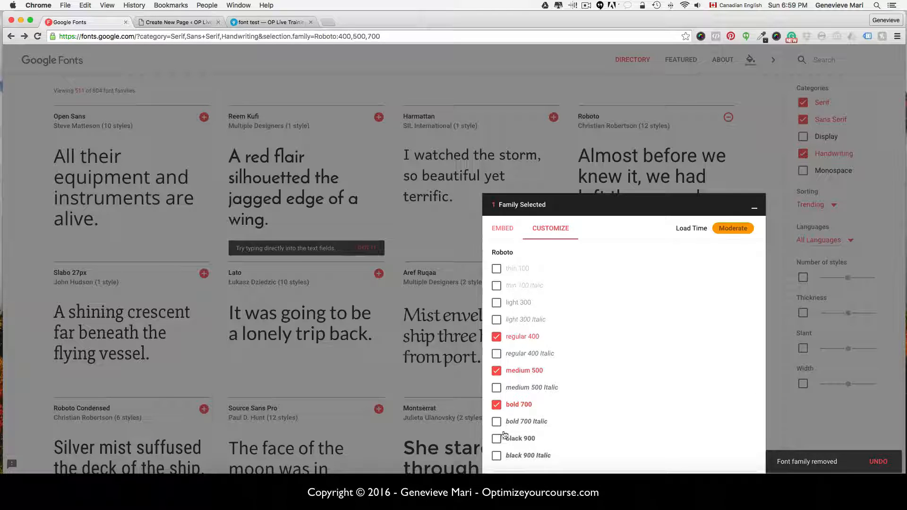
{"action": "left_click", "coordinate": [499, 439]}
{"action": "left_click", "coordinate": [194, 21]}
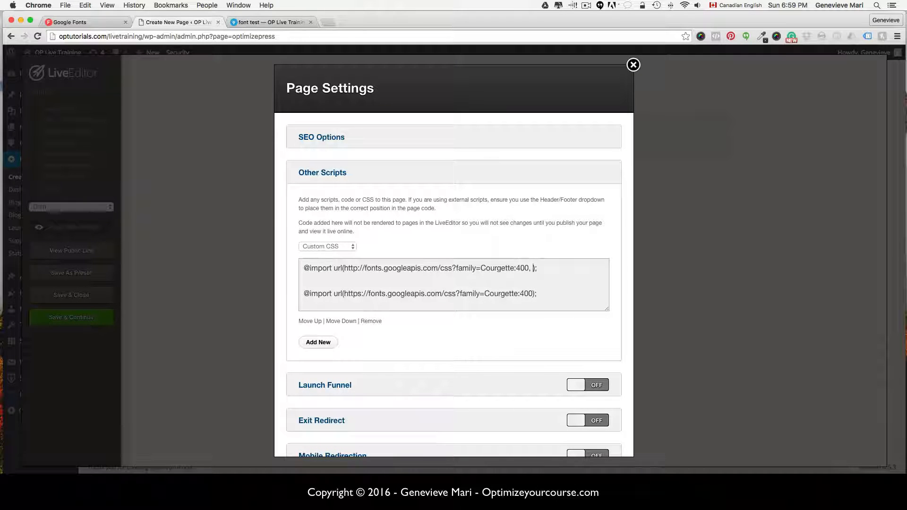
{"action": "type", "text": "500, 700, 900"}
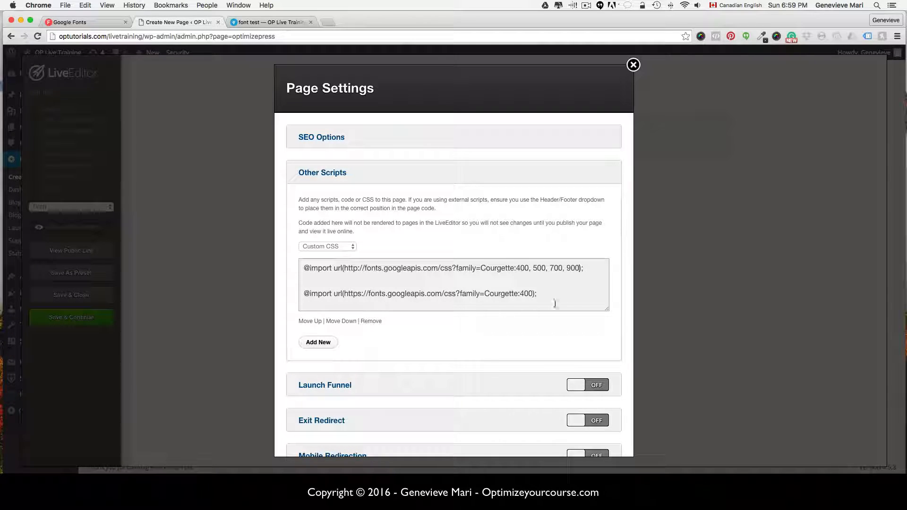
{"action": "key", "text": "BackSpace"}
{"action": "key", "text": "BackSpace"}
{"action": "key", "text": "BackSpace"}
{"action": "key", "text": "BackSpace"}
{"action": "key", "text": "BackSpace"}
{"action": "key", "text": "BackSpace"}
{"action": "key", "text": "BackSpace"}
{"action": "key", "text": "BackSpace"}
{"action": "key", "text": "BackSpace"}
{"action": "key", "text": "BackSpace"}
{"action": "key", "text": "BackSpace"}
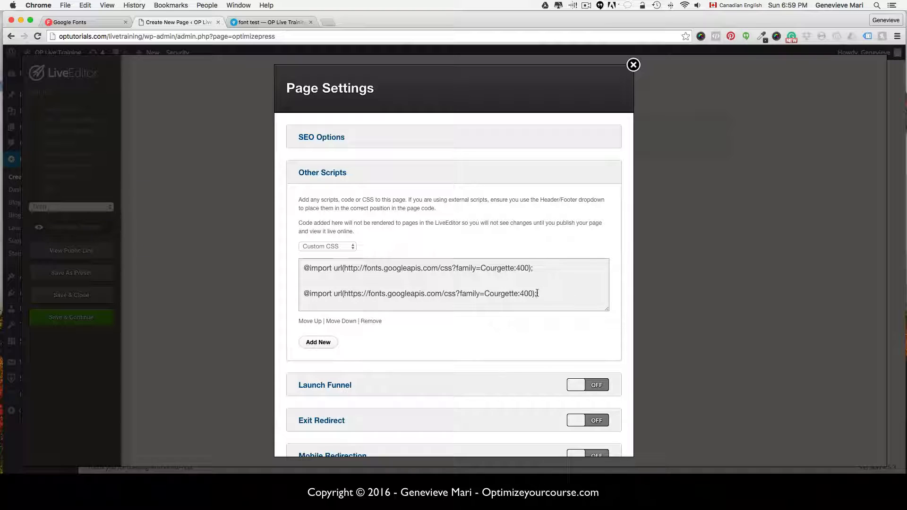
{"action": "left_click_drag", "start_coordinate": [537, 293], "coordinate": [461, 292]}
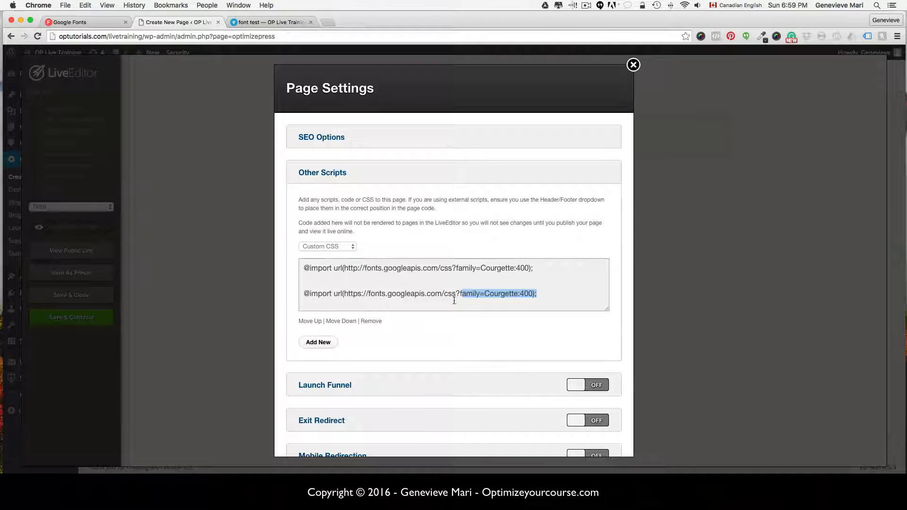
{"action": "left_click", "coordinate": [451, 305]}
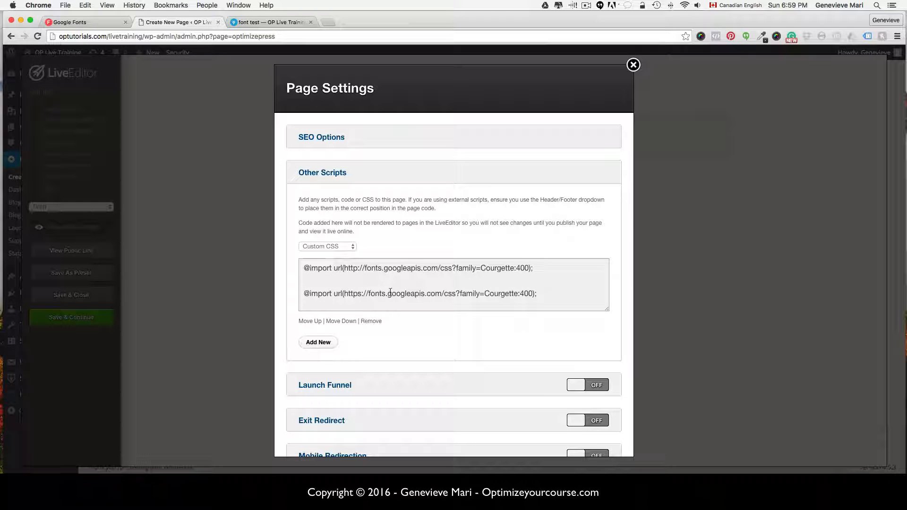
{"action": "left_click", "coordinate": [362, 294]}
{"action": "key", "text": "BackSpace"}
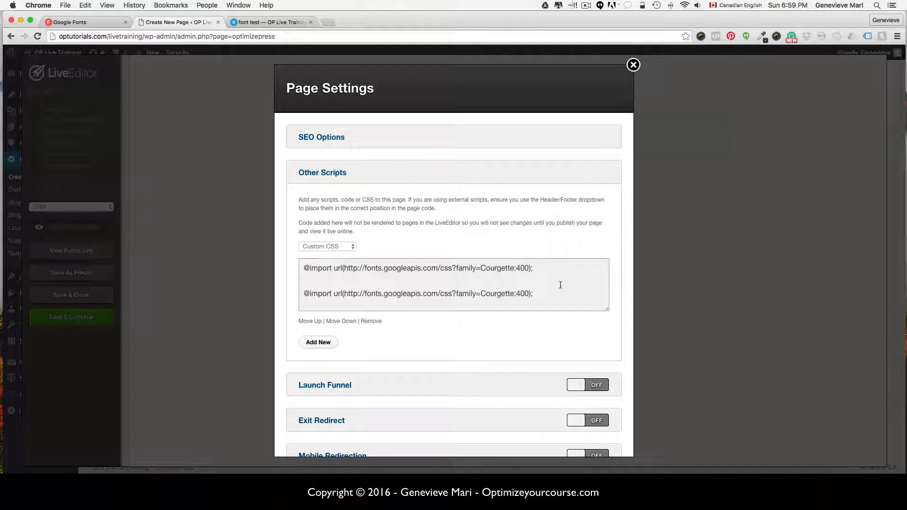
{"action": "left_click_drag", "start_coordinate": [543, 288], "coordinate": [304, 292]}
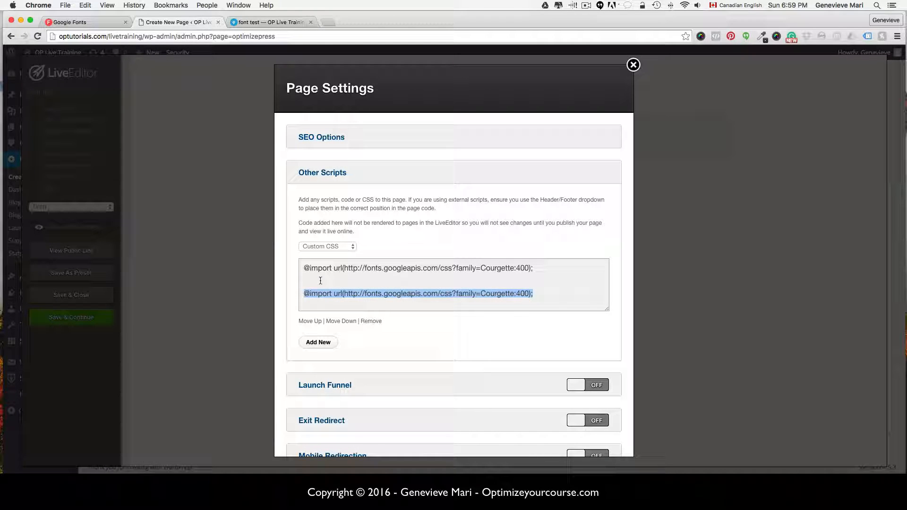
{"action": "type", "text": "h1{font-family: 'Courgette', cursive;}"}
{"action": "key", "text": "BackSpace"}
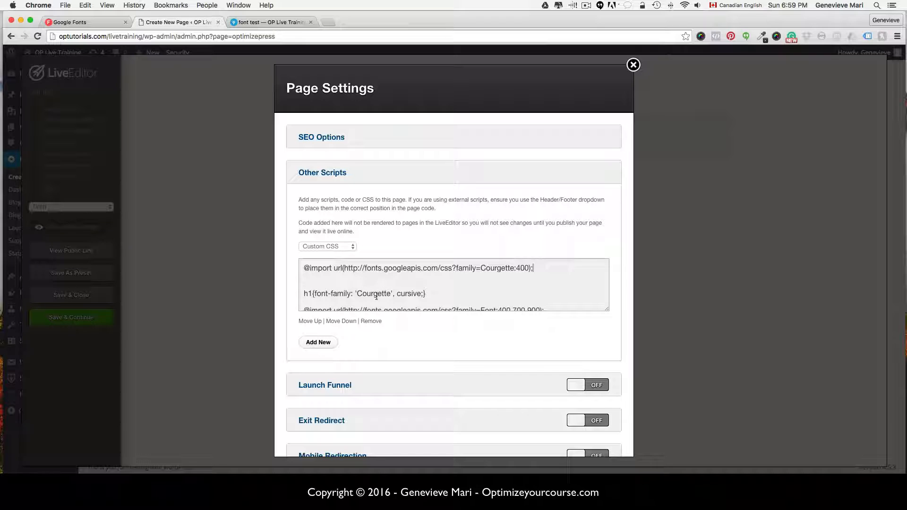
{"action": "scroll", "coordinate": [471, 291], "scroll_direction": "down", "scroll_amount": 2}
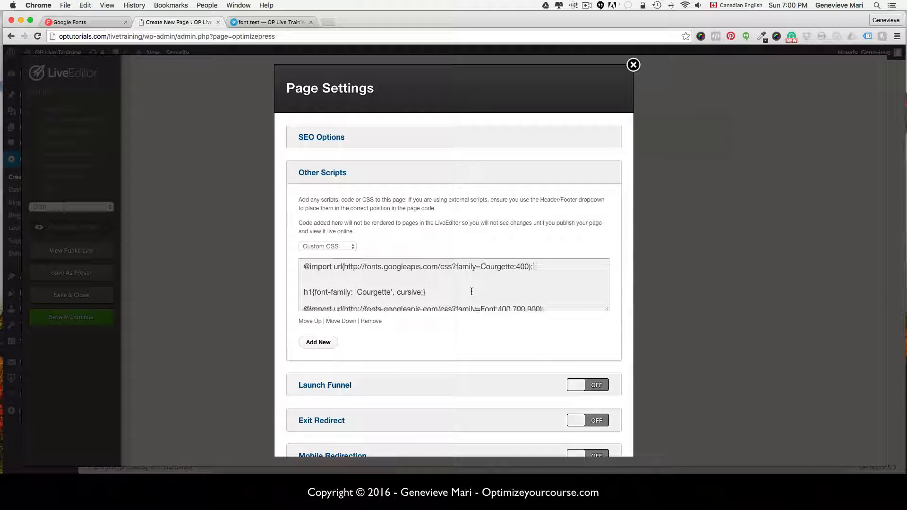
{"action": "left_click", "coordinate": [543, 294]}
{"action": "left_click_drag", "start_coordinate": [542, 294], "coordinate": [296, 291]}
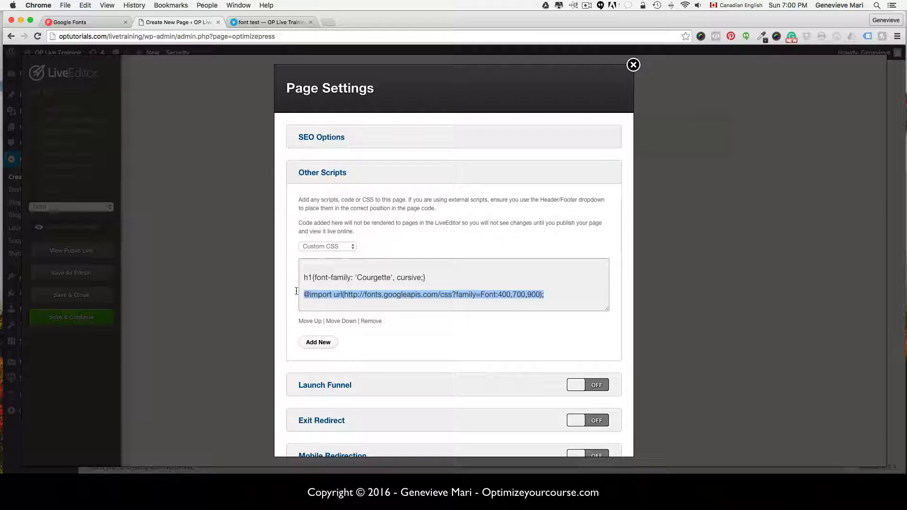
{"action": "key", "text": "BackSpace"}
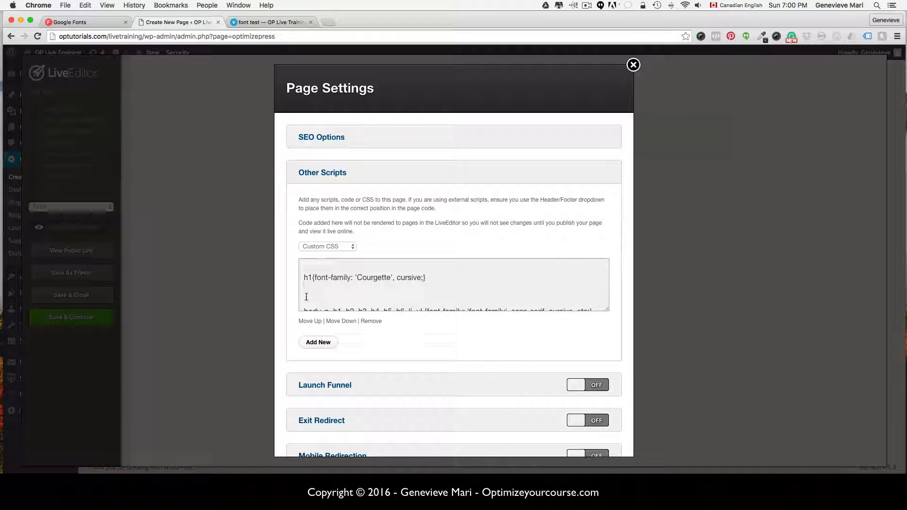
{"action": "key", "text": "BackSpace"}
{"action": "key", "text": "BackSpace"}
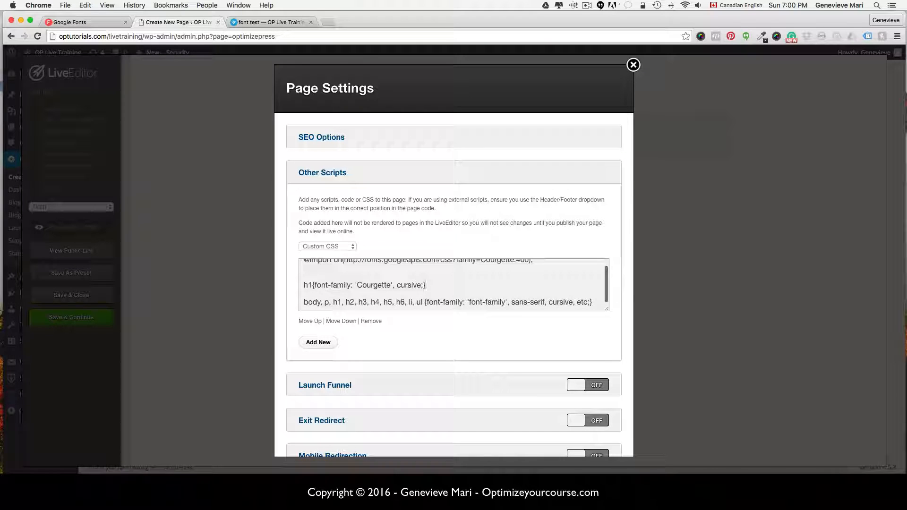
Step: Review the general body, p, h1 to h6, li, ul font-family rule against the Courgette import and h1 rule
{"action": "left_click_drag", "start_coordinate": [302, 304], "coordinate": [592, 303]}
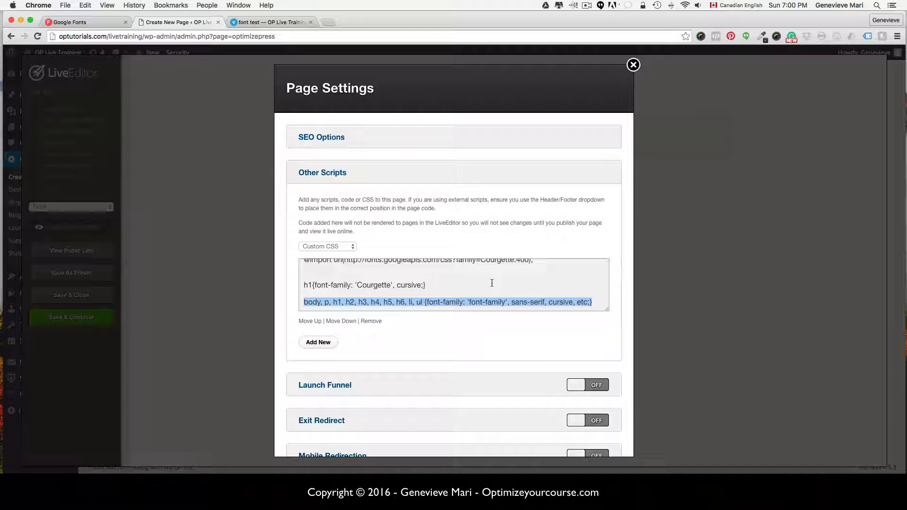
{"action": "scroll", "coordinate": [430, 276], "scroll_direction": "up", "scroll_amount": 1}
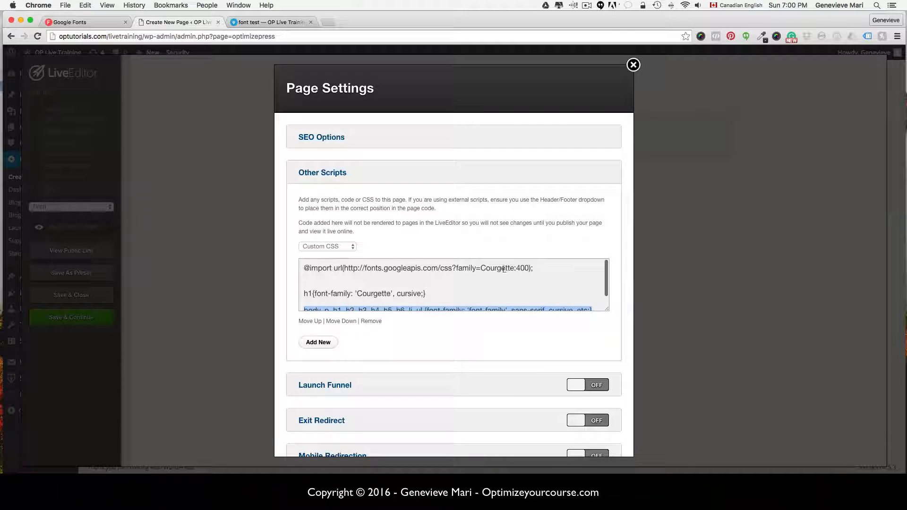
{"action": "scroll", "coordinate": [503, 270], "scroll_direction": "down", "scroll_amount": 2}
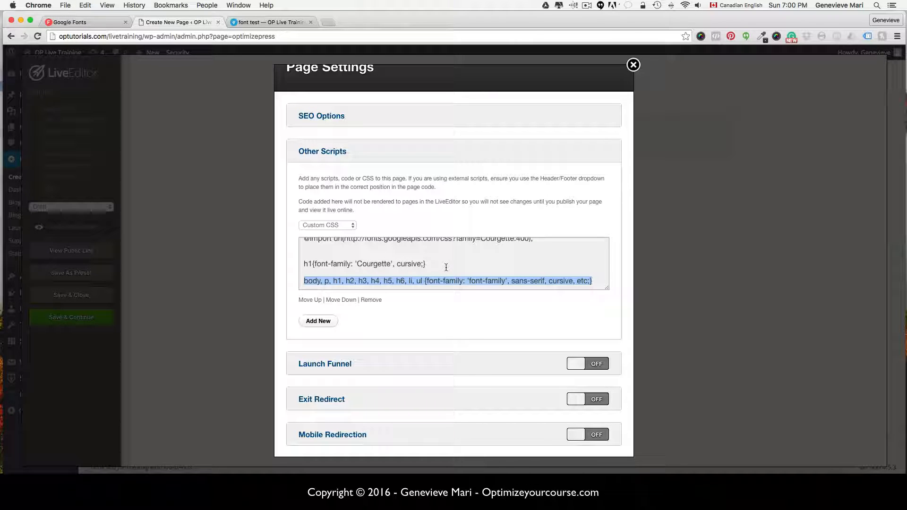
{"action": "left_click", "coordinate": [311, 263]}
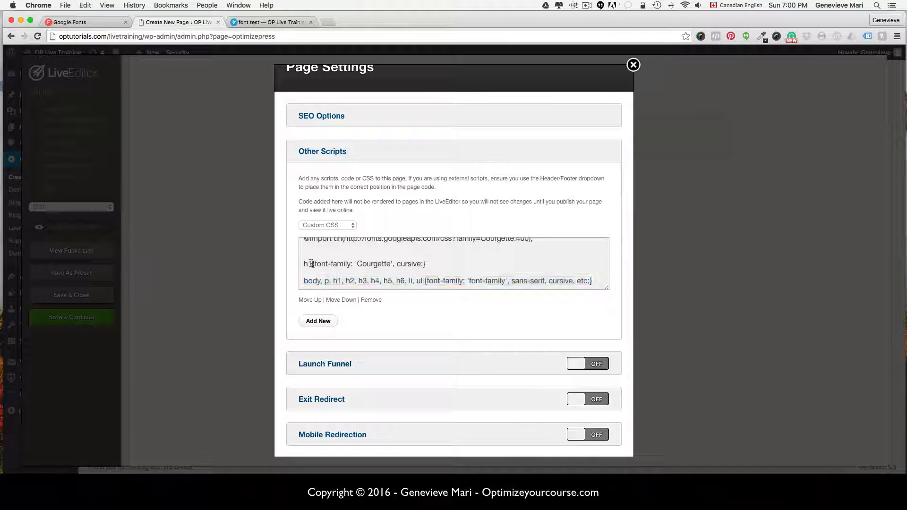
Step: Compare the selectors and fallback fonts of the h1 rule with those of the general body, p, h1 to h6, li, ul rule
{"action": "left_click_drag", "start_coordinate": [311, 263], "coordinate": [303, 262]}
{"action": "left_click_drag", "start_coordinate": [333, 281], "coordinate": [404, 278]}
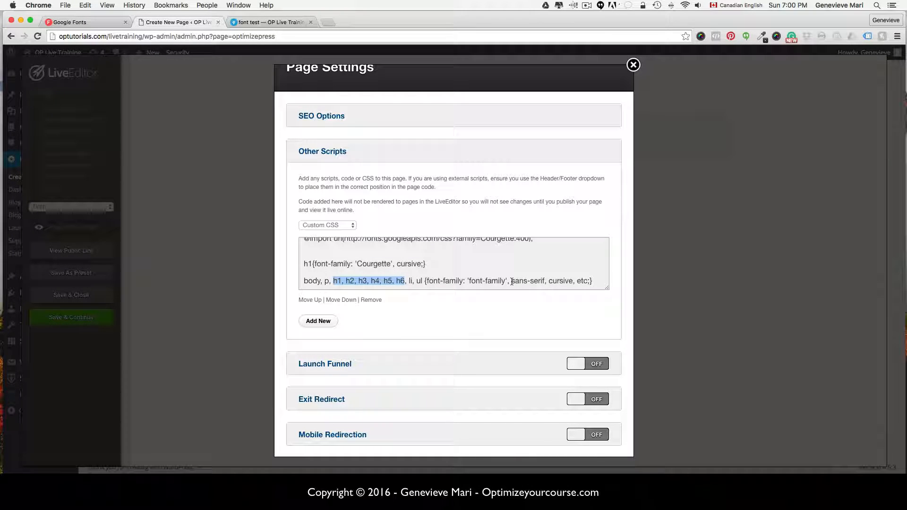
{"action": "left_click_drag", "start_coordinate": [511, 281], "coordinate": [546, 281]}
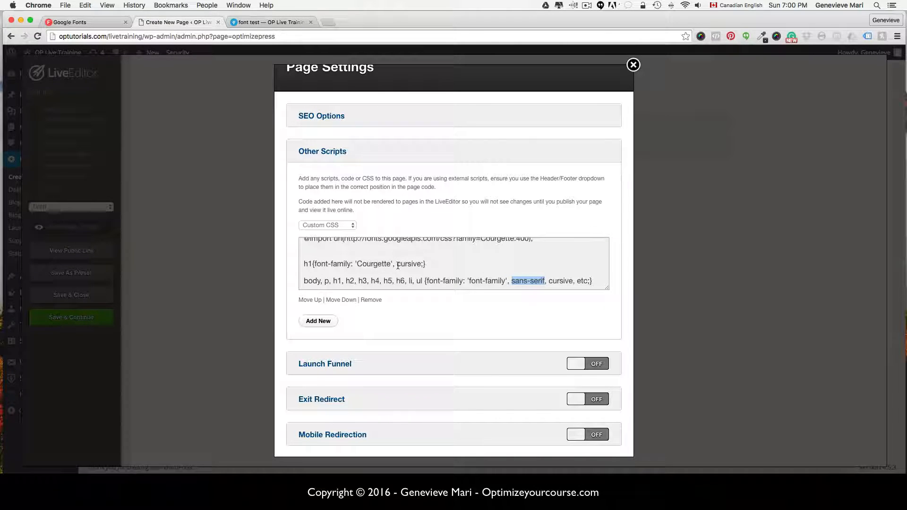
{"action": "left_click_drag", "start_coordinate": [398, 265], "coordinate": [419, 264]}
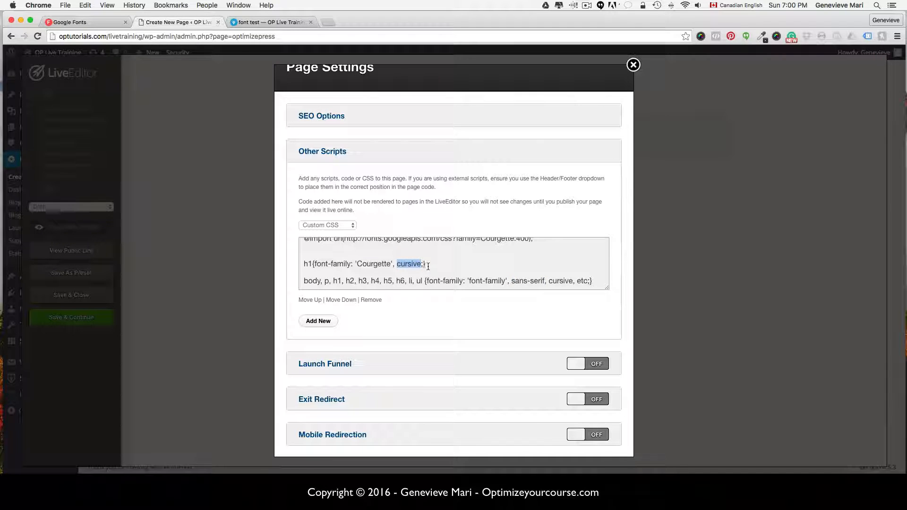
{"action": "left_click", "coordinate": [426, 263]}
{"action": "left_click", "coordinate": [313, 265]}
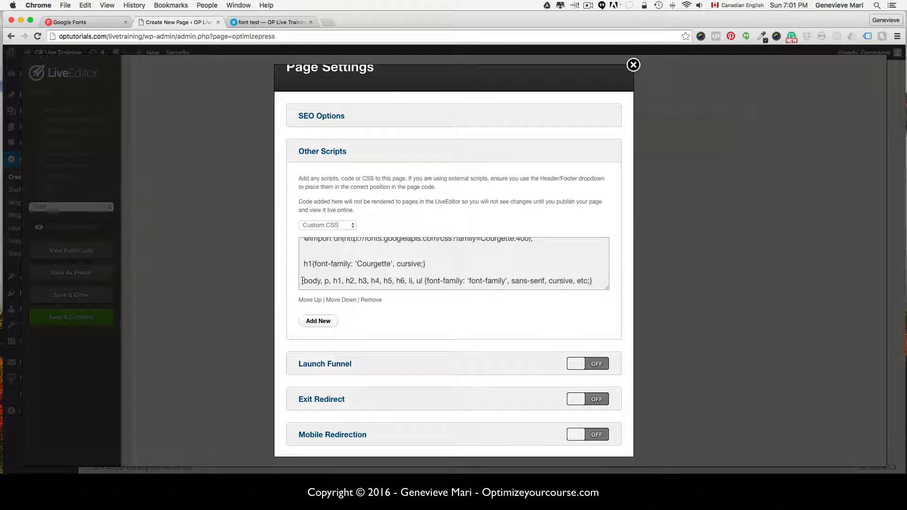
{"action": "scroll", "coordinate": [453, 264], "scroll_direction": "down", "scroll_amount": 1}
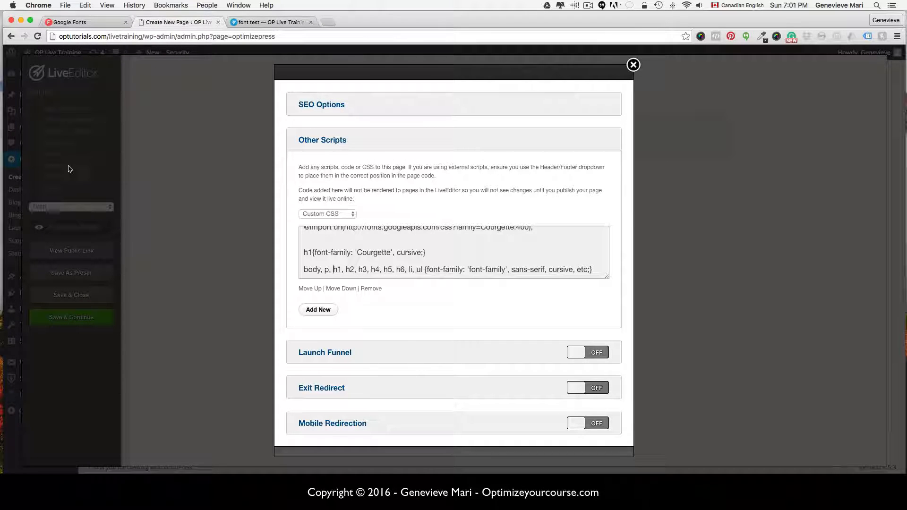
Step: Delete the general body, p, h1 to h6, li, ul font-family rule from the Custom CSS and save the page settings
{"action": "left_click_drag", "start_coordinate": [304, 268], "coordinate": [602, 272]}
{"action": "key", "text": "BackSpace"}
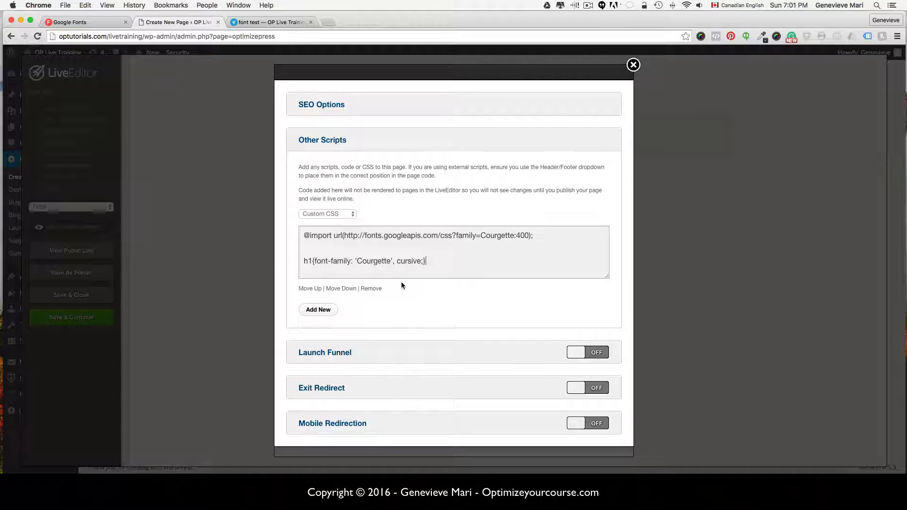
{"action": "scroll", "coordinate": [401, 281], "scroll_direction": "down", "scroll_amount": 2}
{"action": "left_click", "coordinate": [593, 432]}
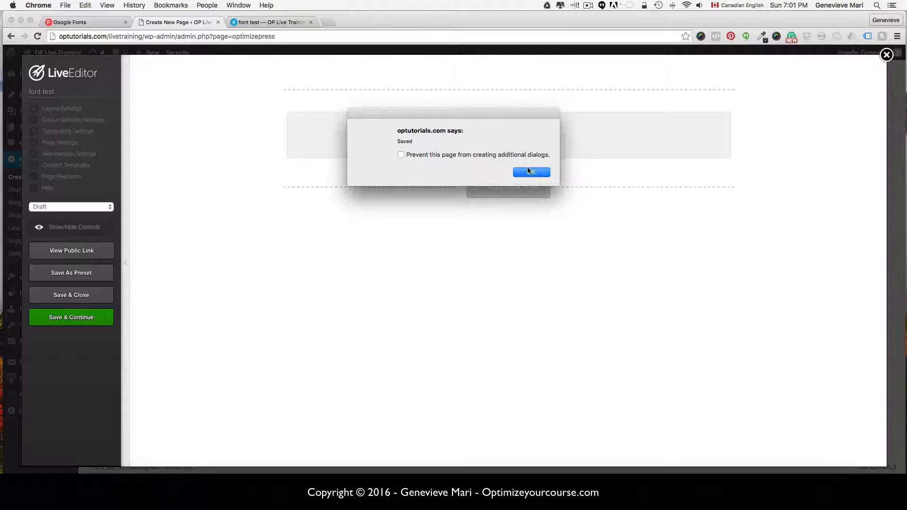
{"action": "left_click", "coordinate": [528, 171]}
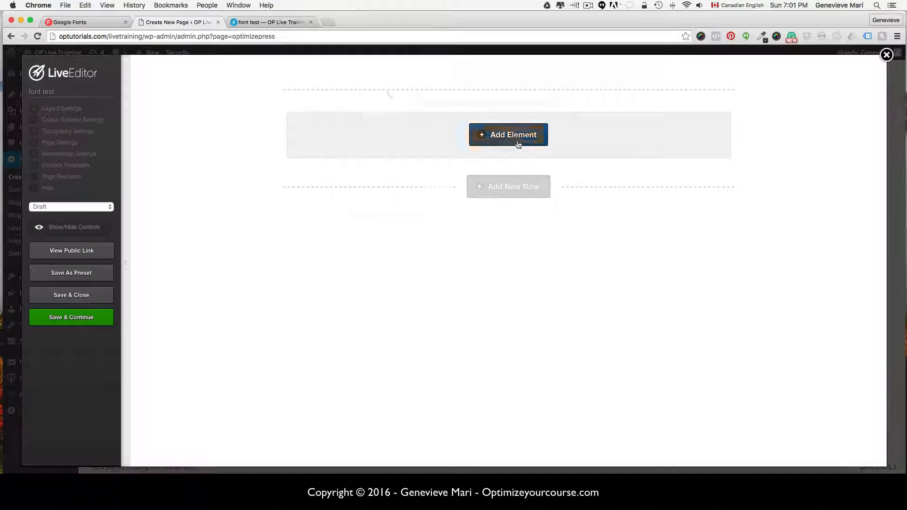
Step: Insert a Headline element with the text "Welcome Friends" into the page's empty row
{"action": "left_click", "coordinate": [518, 137]}
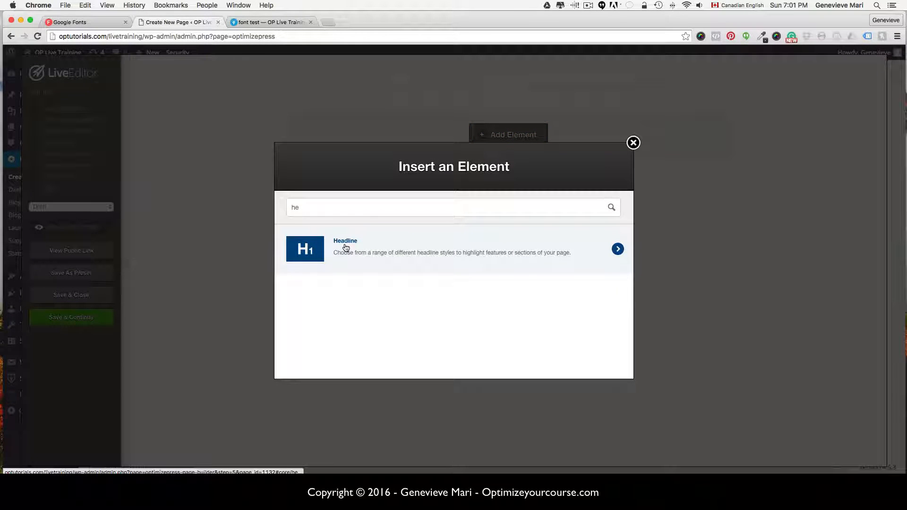
{"action": "left_click", "coordinate": [346, 248]}
{"action": "left_click", "coordinate": [385, 223]}
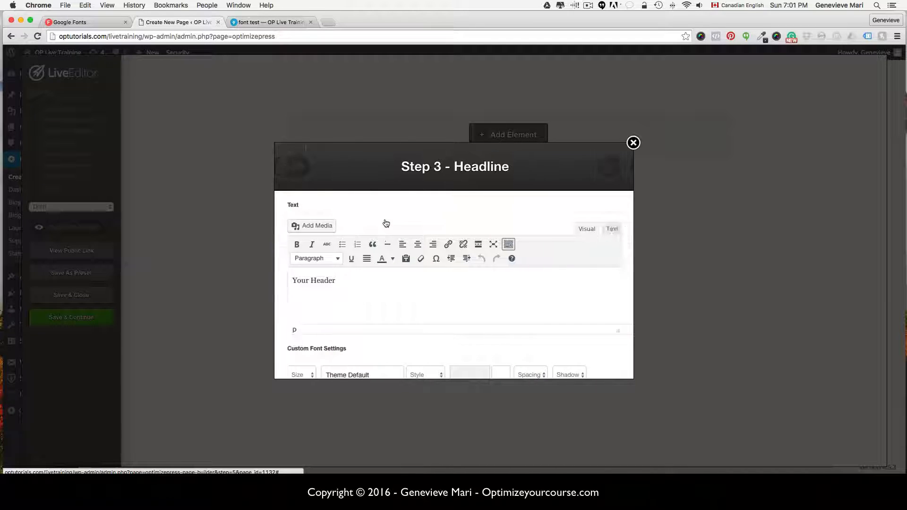
{"action": "left_click_drag", "start_coordinate": [364, 293], "coordinate": [249, 272]}
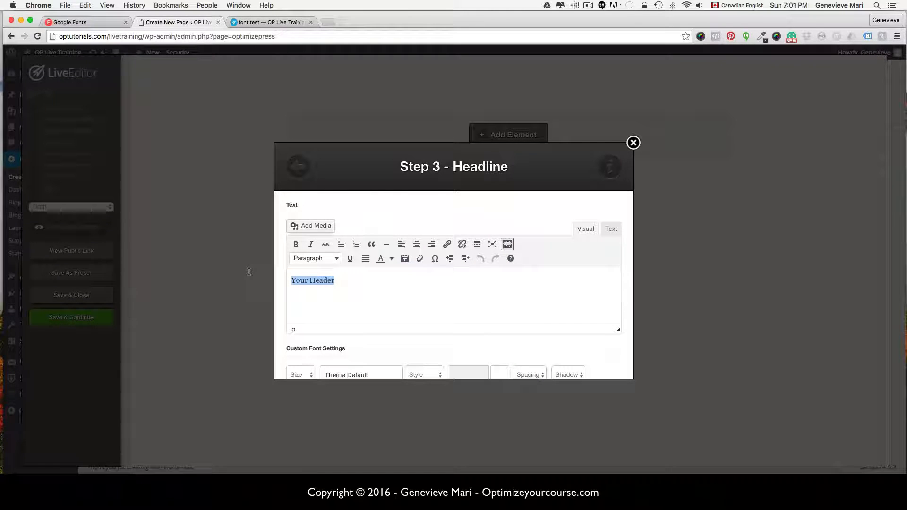
{"action": "type", "text": "Welcome "}
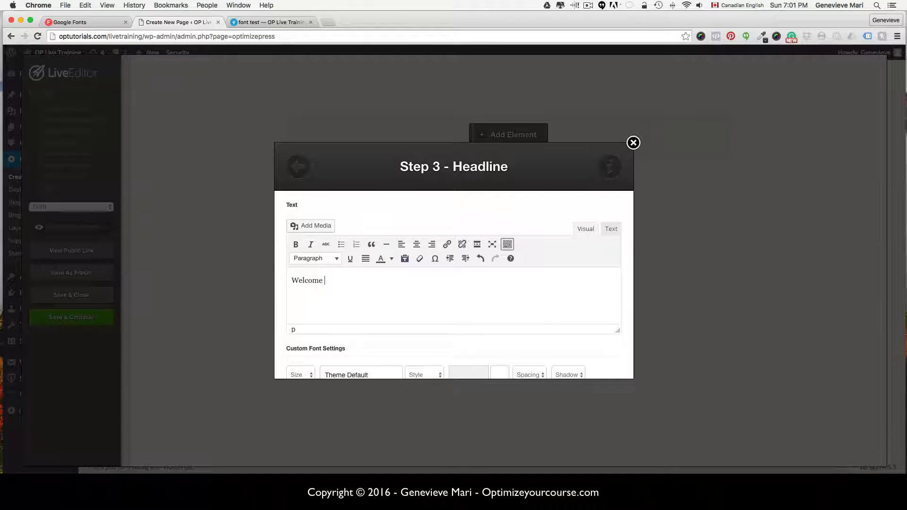
{"action": "type", "text": "Frien"}
{"action": "type", "text": "t"}
{"action": "scroll", "coordinate": [472, 316], "scroll_direction": "down", "scroll_amount": 1}
{"action": "scroll", "coordinate": [374, 250], "scroll_direction": "up", "scroll_amount": 1}
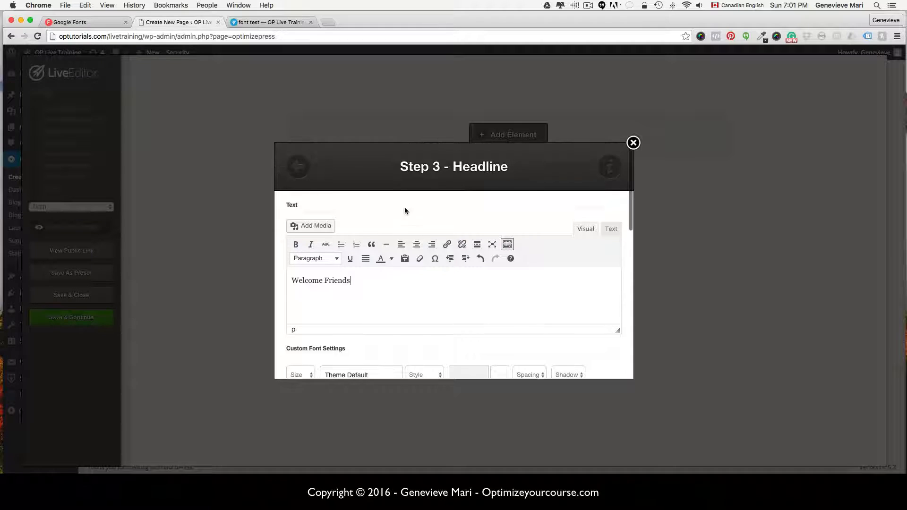
{"action": "scroll", "coordinate": [599, 347], "scroll_direction": "down", "scroll_amount": 5}
{"action": "scroll", "coordinate": [596, 345], "scroll_direction": "down", "scroll_amount": 5}
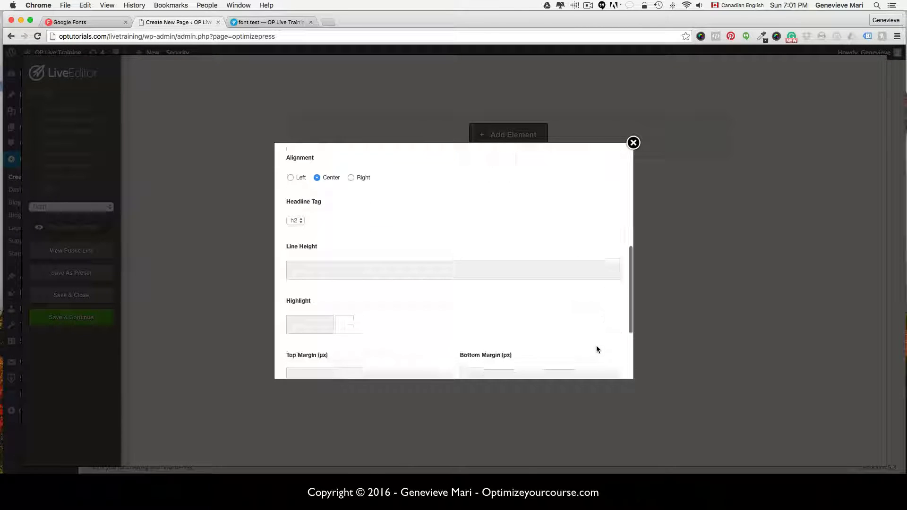
{"action": "left_click", "coordinate": [597, 354]}
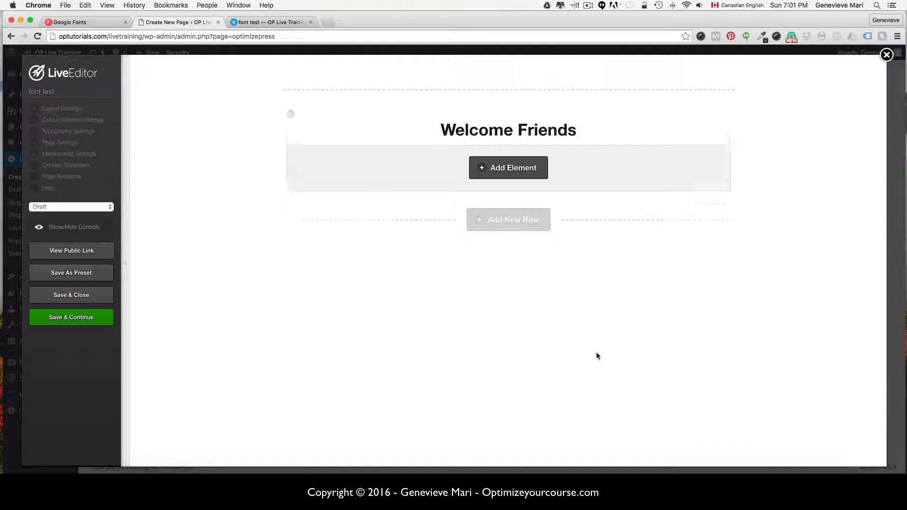
Step: Change the headline tag of the "Welcome Friends" element to h1 and apply the edit
{"action": "left_click", "coordinate": [665, 119]}
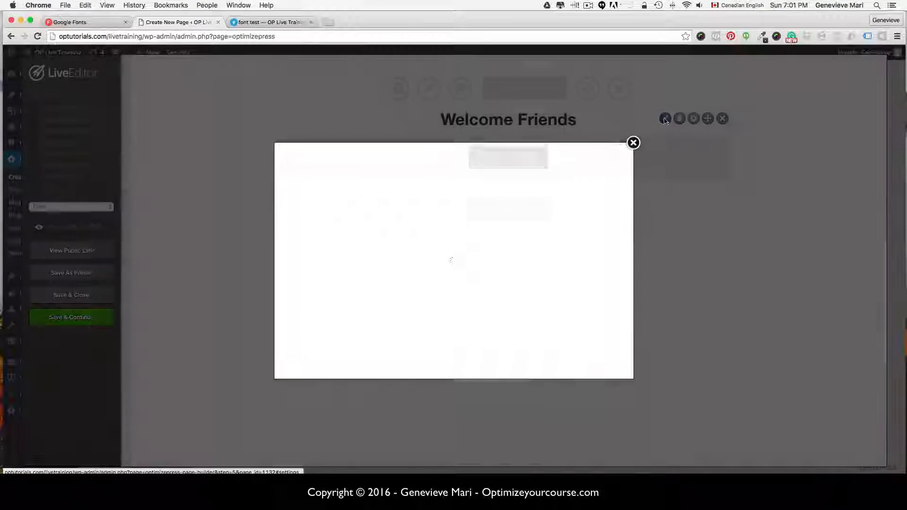
{"action": "scroll", "coordinate": [404, 273], "scroll_direction": "down", "scroll_amount": 10}
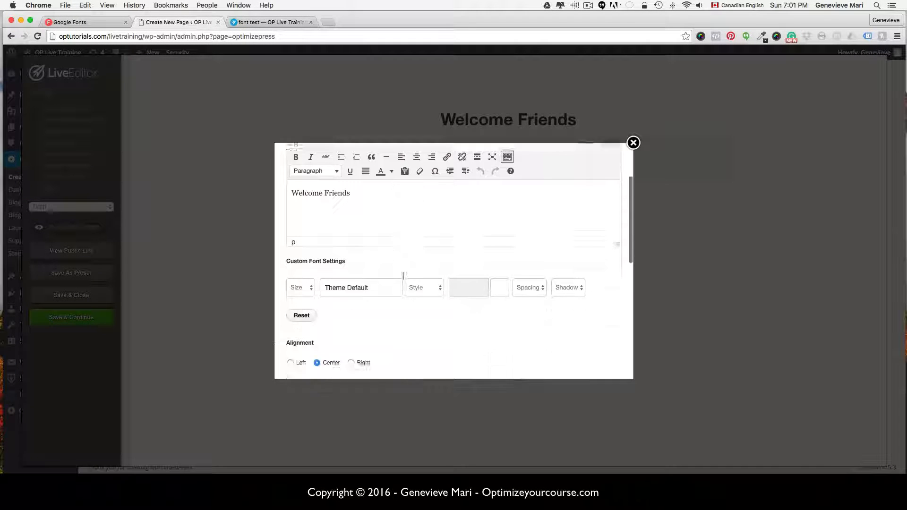
{"action": "left_click", "coordinate": [295, 268]}
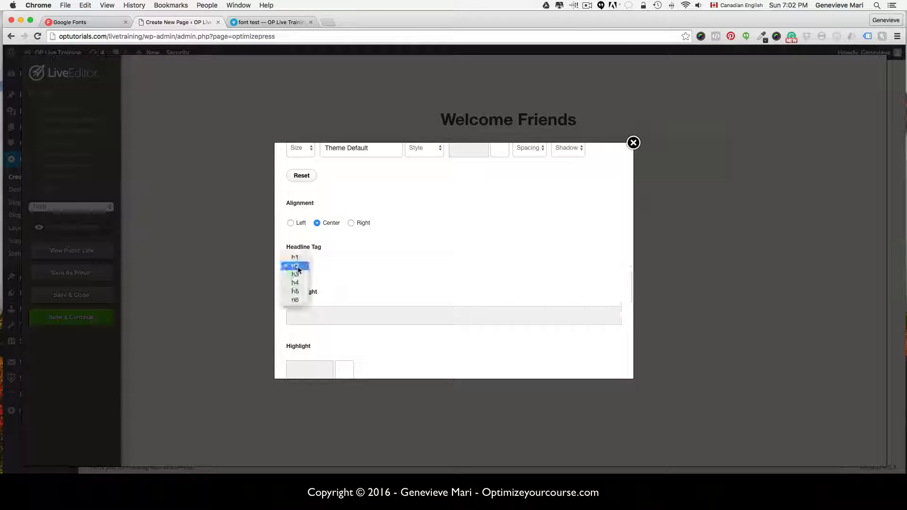
{"action": "left_click", "coordinate": [298, 256]}
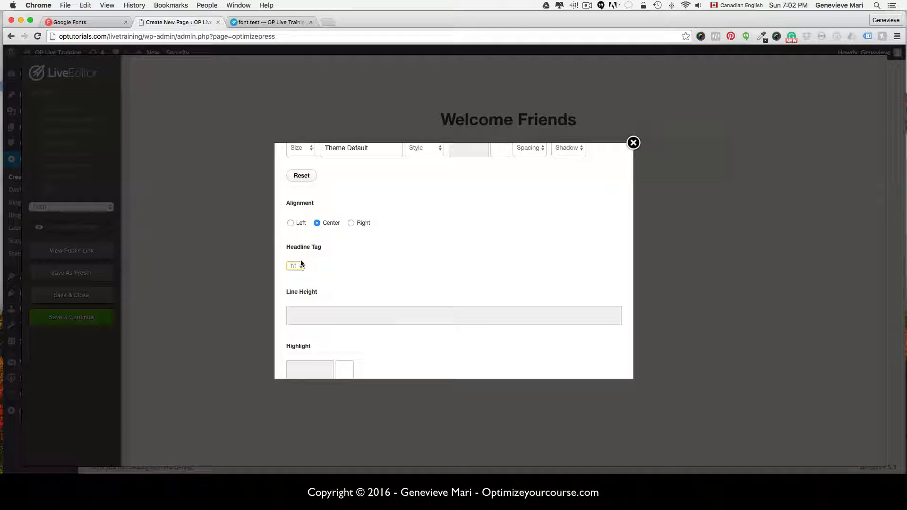
{"action": "scroll", "coordinate": [370, 263], "scroll_direction": "up", "scroll_amount": 5}
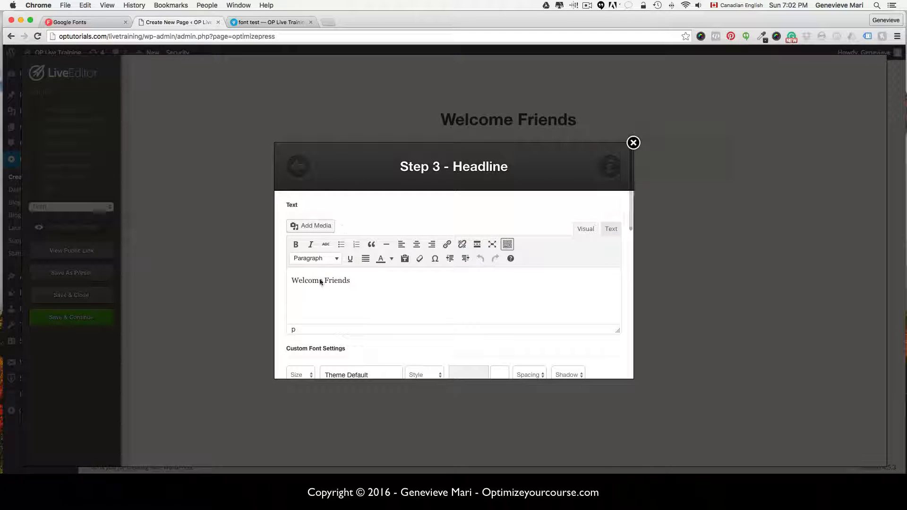
{"action": "scroll", "coordinate": [321, 286], "scroll_direction": "down", "scroll_amount": 2}
{"action": "scroll", "coordinate": [309, 302], "scroll_direction": "down", "scroll_amount": 3}
{"action": "scroll", "coordinate": [470, 319], "scroll_direction": "down", "scroll_amount": 5}
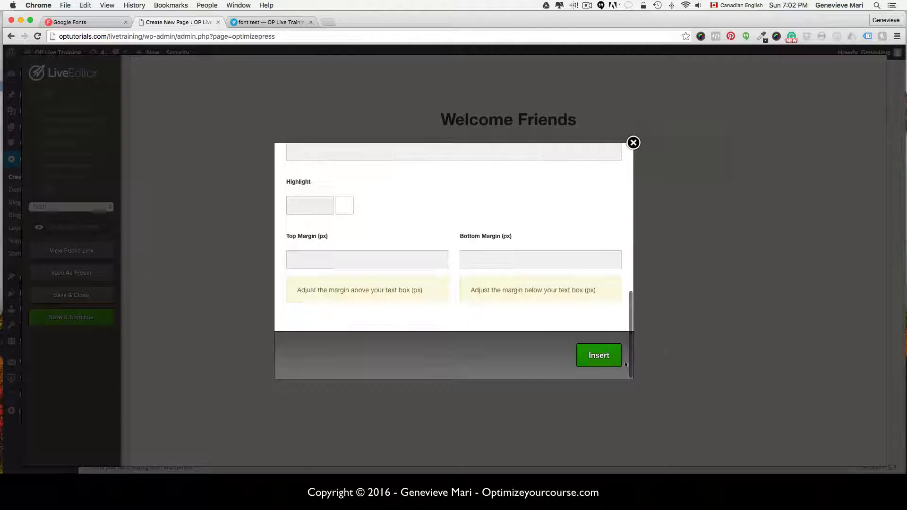
{"action": "left_click", "coordinate": [598, 355]}
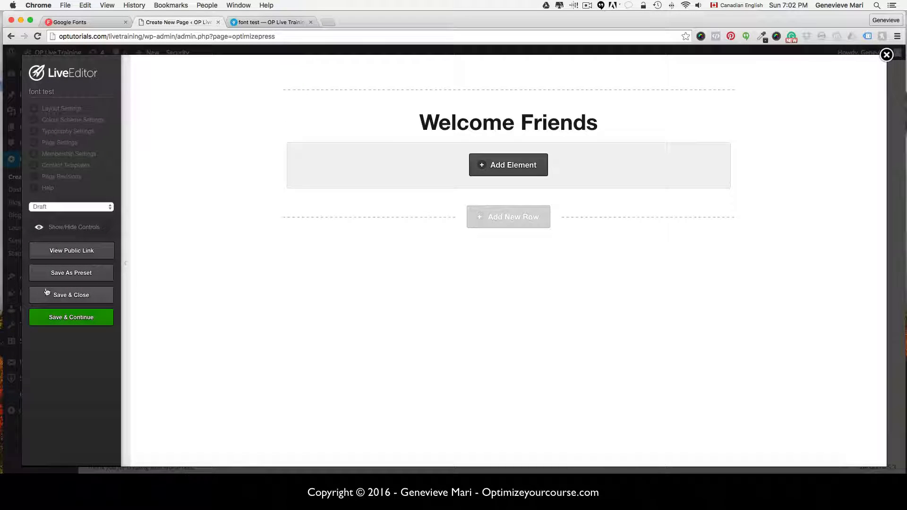
Step: Save the page, close the old preview, and open the public link to check the "Welcome Friends" headline font
{"action": "left_click", "coordinate": [80, 320]}
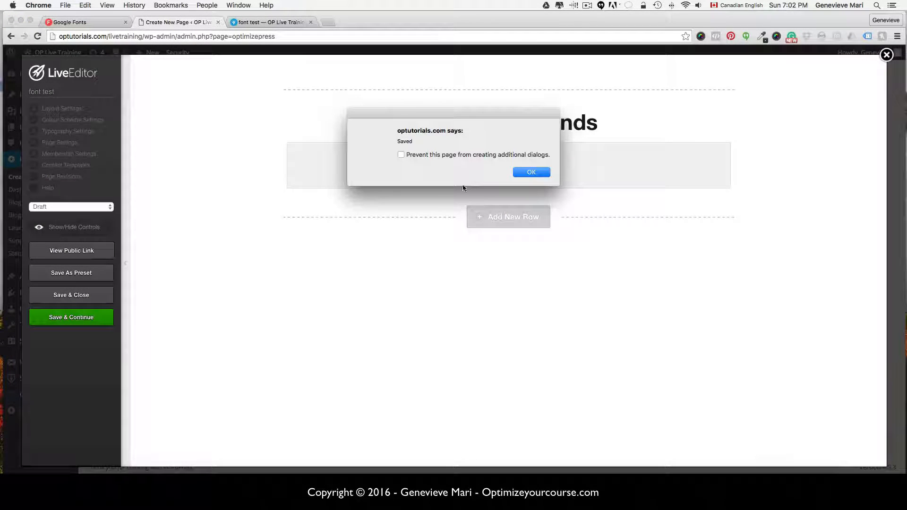
{"action": "left_click", "coordinate": [526, 171]}
{"action": "left_click", "coordinate": [310, 22]}
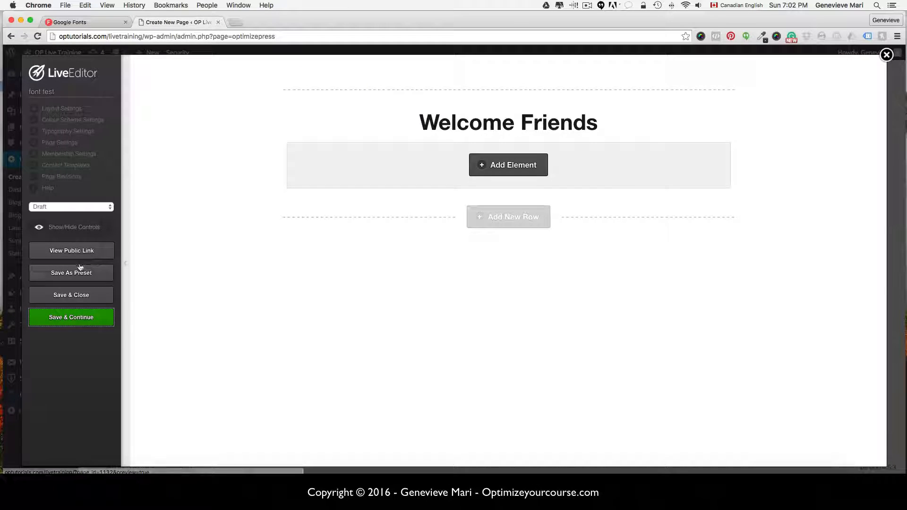
{"action": "left_click", "coordinate": [83, 251]}
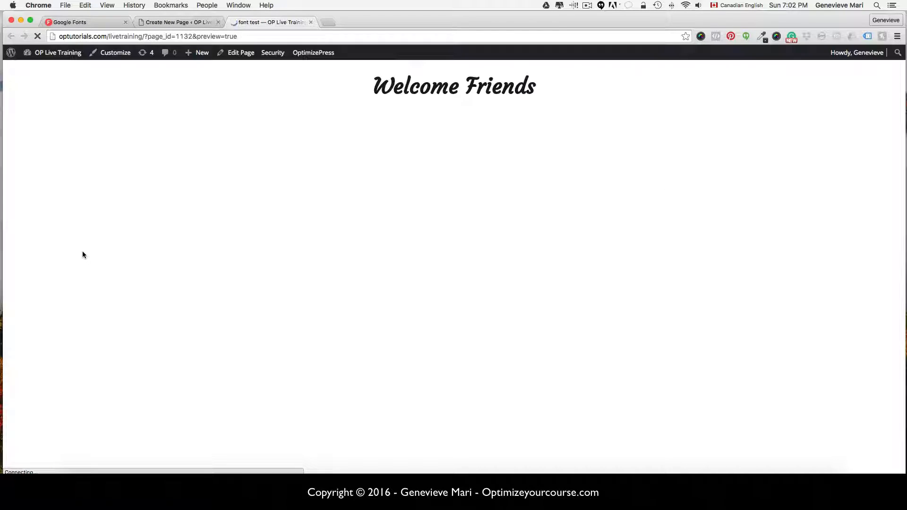
{"action": "left_click_drag", "start_coordinate": [373, 85], "coordinate": [541, 91]}
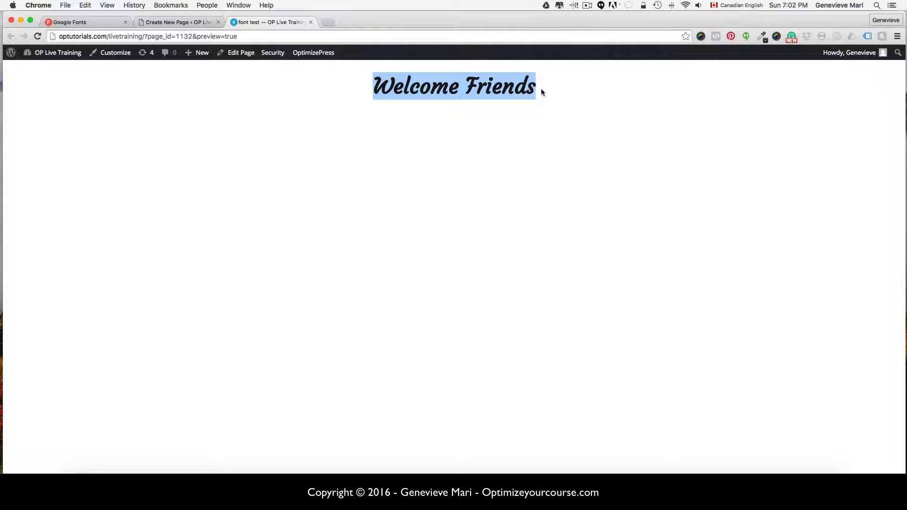
Step: Return to the page editor and set the "Welcome Friends" headline's font size to 40px
{"action": "left_click", "coordinate": [182, 22]}
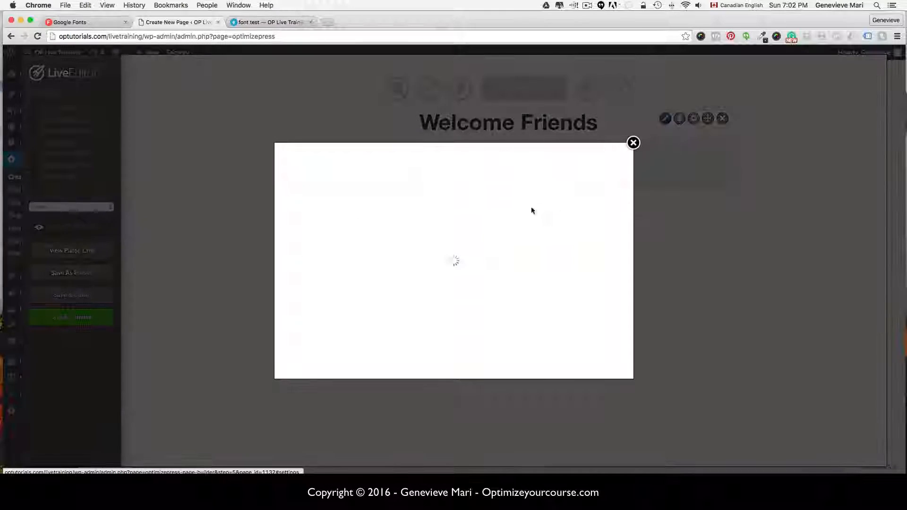
{"action": "scroll", "coordinate": [372, 283], "scroll_direction": "down", "scroll_amount": 5}
{"action": "left_click", "coordinate": [309, 188]}
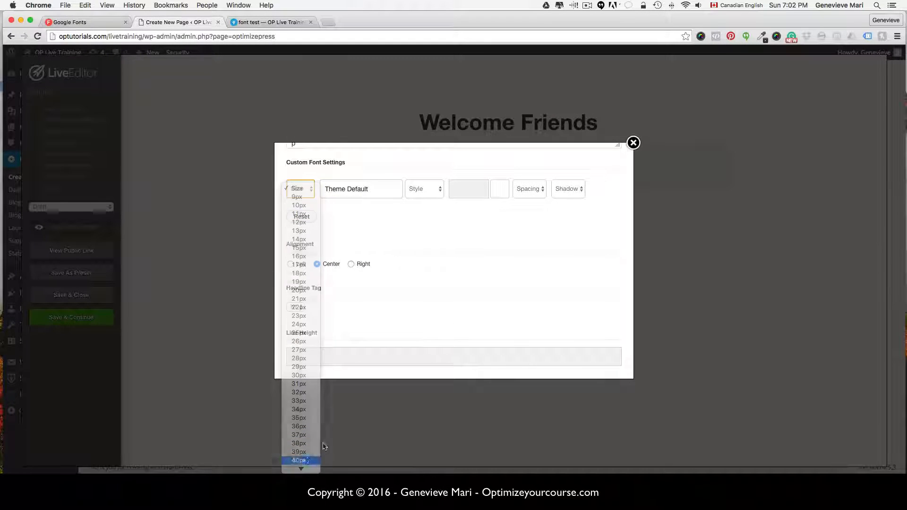
{"action": "left_click", "coordinate": [304, 461]}
Step: Set the headline's font colour to #2ea9bf, leaving the font style unset, and apply the headline settings
{"action": "left_click", "coordinate": [439, 190]}
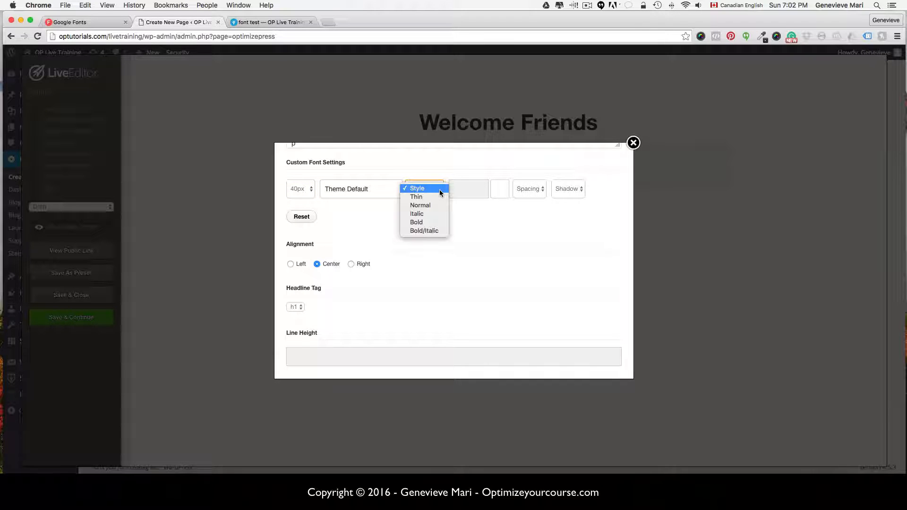
{"action": "left_click", "coordinate": [468, 189]}
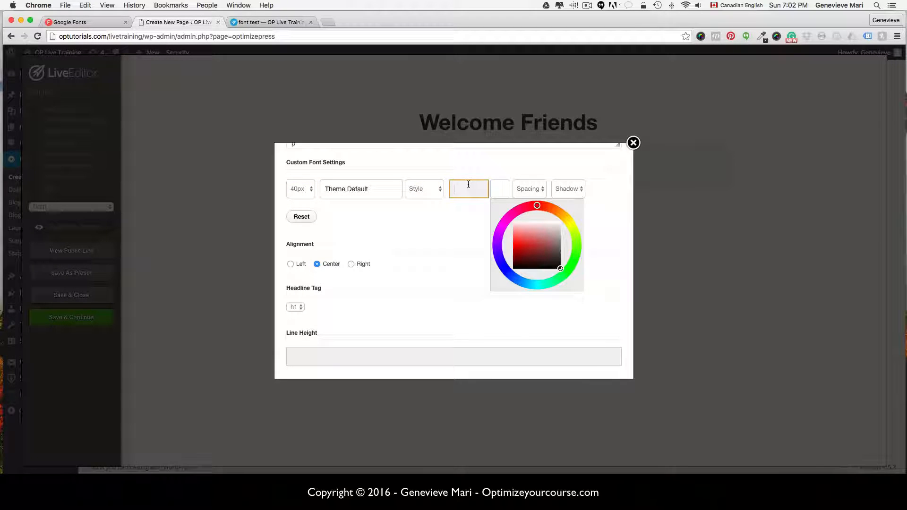
{"action": "type", "text": "0"}
{"action": "type", "text": "2e"}
{"action": "type", "text": "a9bf"}
{"action": "key", "text": "Return"}
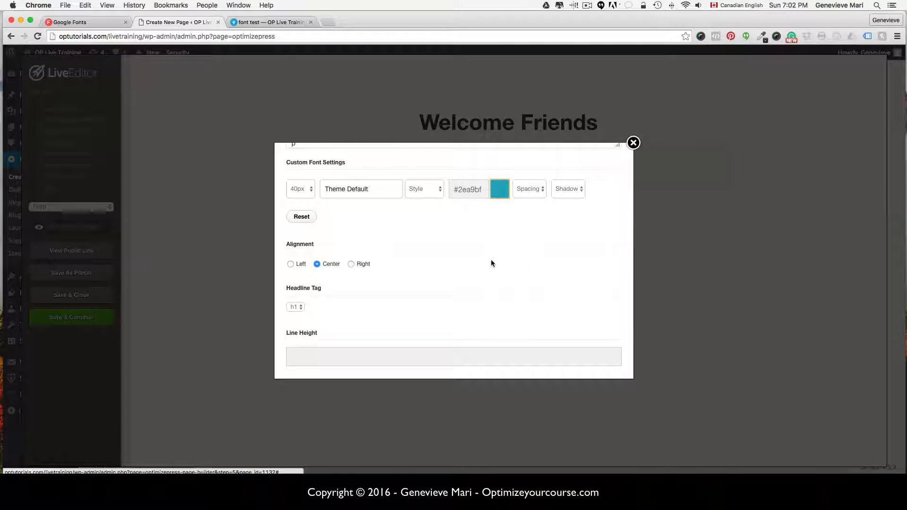
{"action": "scroll", "coordinate": [488, 275], "scroll_direction": "down", "scroll_amount": 5}
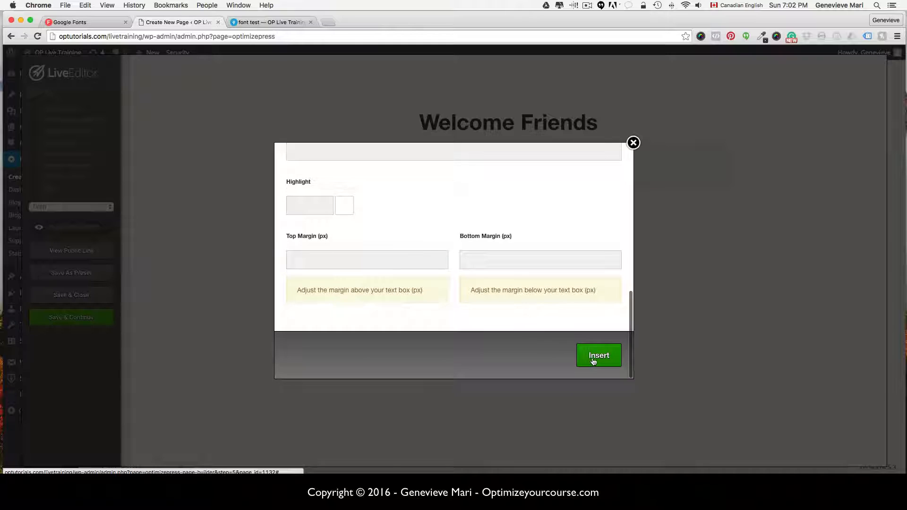
{"action": "left_click", "coordinate": [593, 359]}
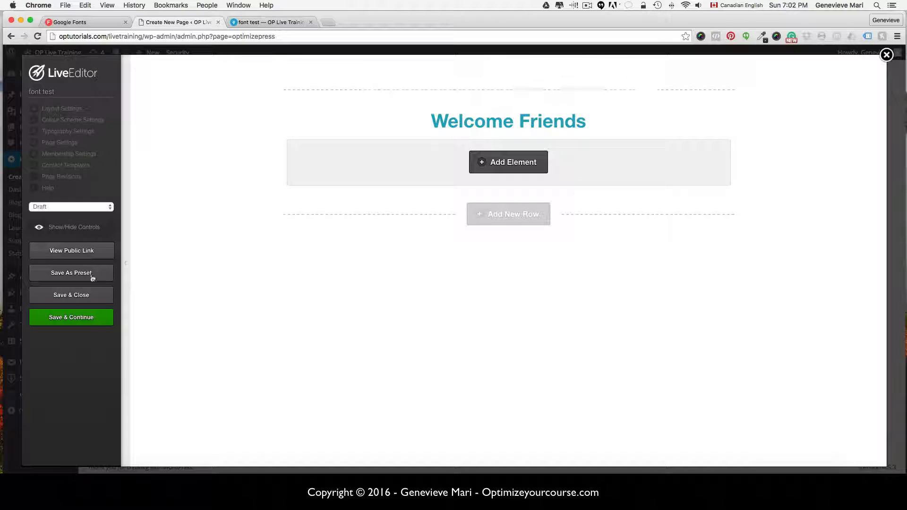
Step: Save the page and reload the existing preview to check the "Welcome Friends" headline's size and colour
{"action": "left_click", "coordinate": [82, 321]}
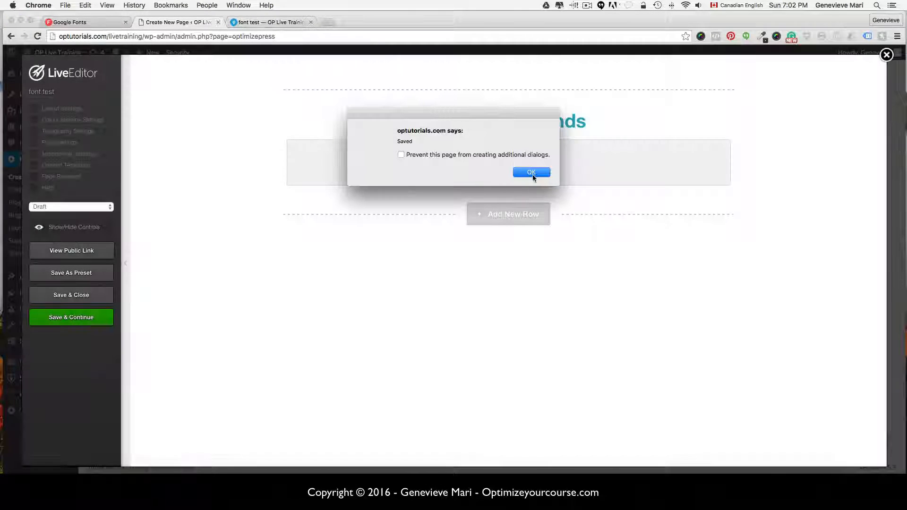
{"action": "left_click", "coordinate": [531, 172]}
{"action": "left_click", "coordinate": [282, 22]}
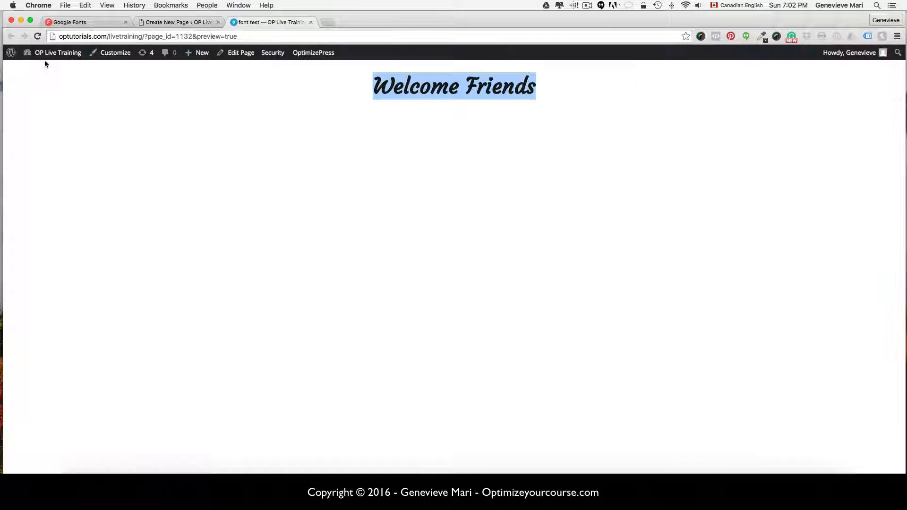
{"action": "left_click", "coordinate": [38, 36]}
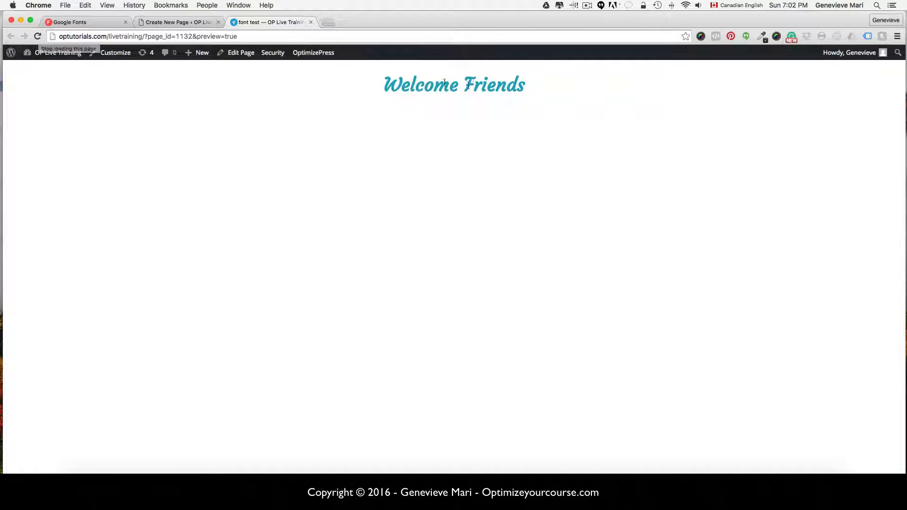
Step: Return to the page editor, set the "Welcome Friends" headline's font size to 110px and apply the edit
{"action": "left_click", "coordinate": [188, 22]}
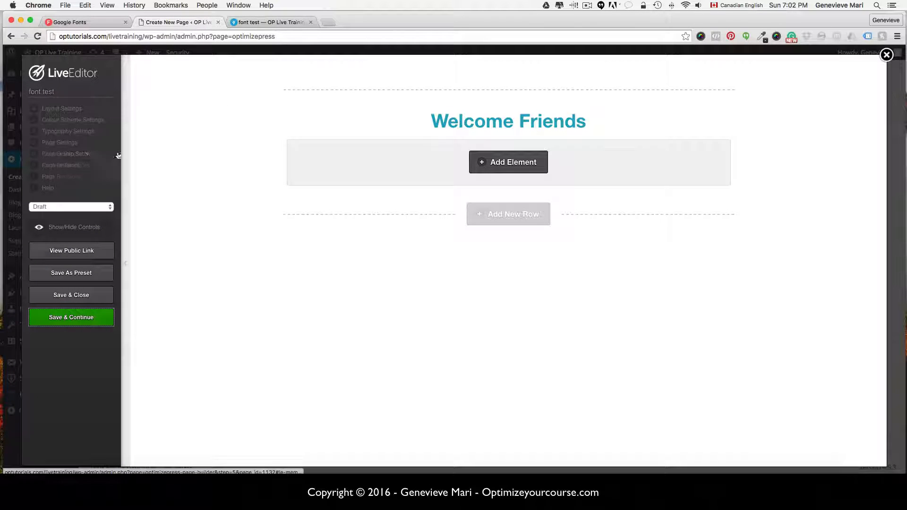
{"action": "mouse_move", "coordinate": [612, 121]}
{"action": "left_click", "coordinate": [665, 119]}
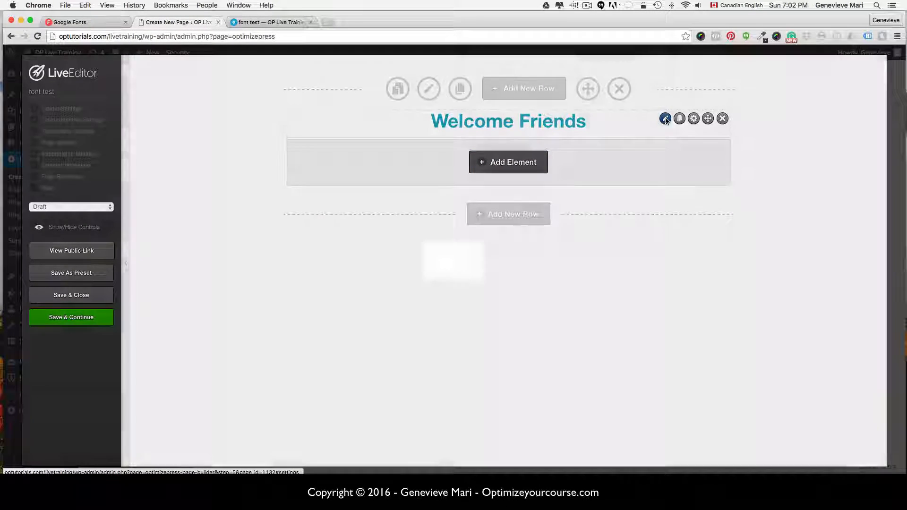
{"action": "scroll", "coordinate": [395, 332], "scroll_direction": "down", "scroll_amount": 4}
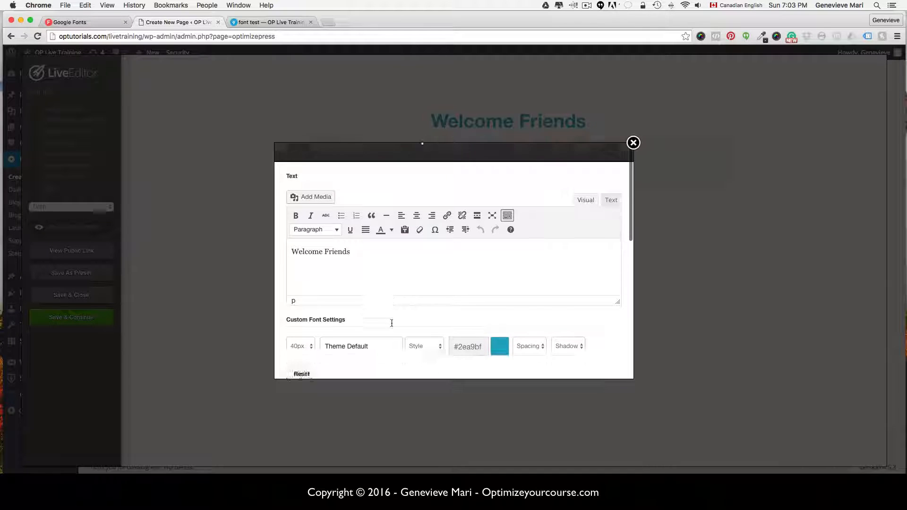
{"action": "left_click", "coordinate": [307, 278]}
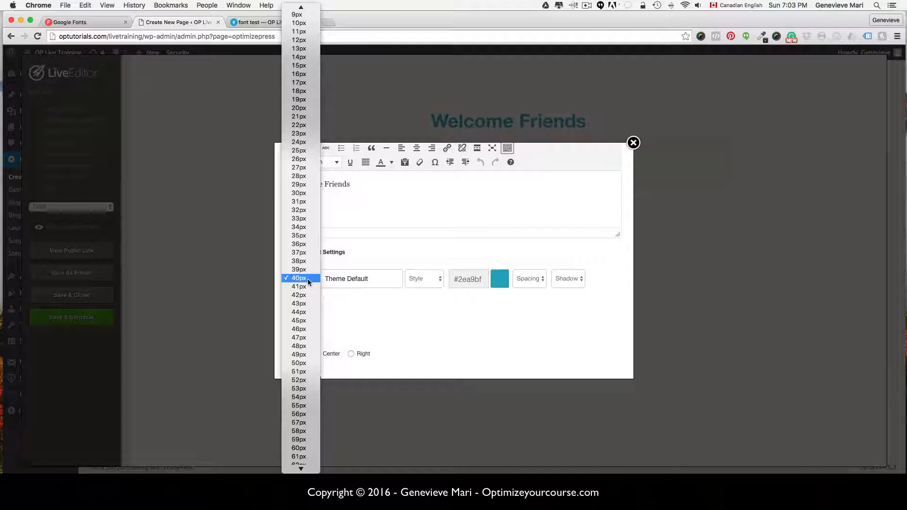
{"action": "scroll", "coordinate": [307, 278], "scroll_direction": "down", "scroll_amount": 3}
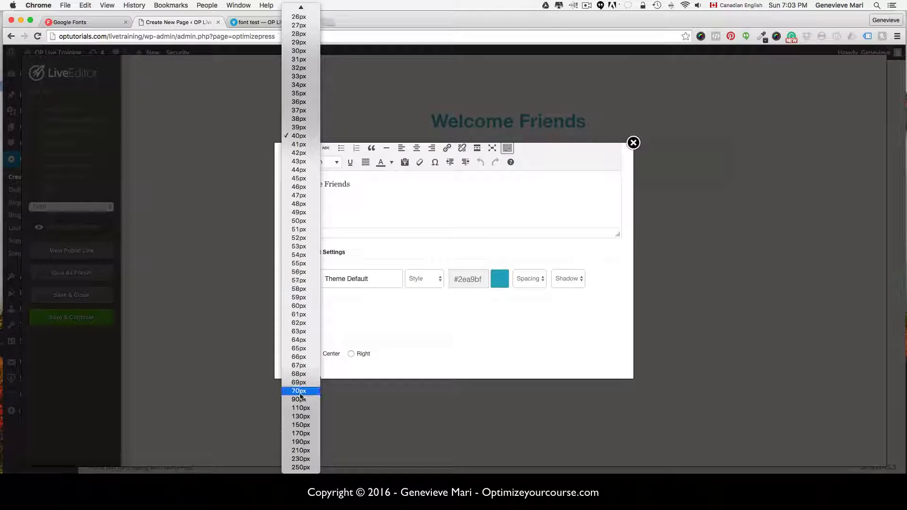
{"action": "left_click", "coordinate": [301, 407]}
{"action": "scroll", "coordinate": [434, 334], "scroll_direction": "down", "scroll_amount": 5}
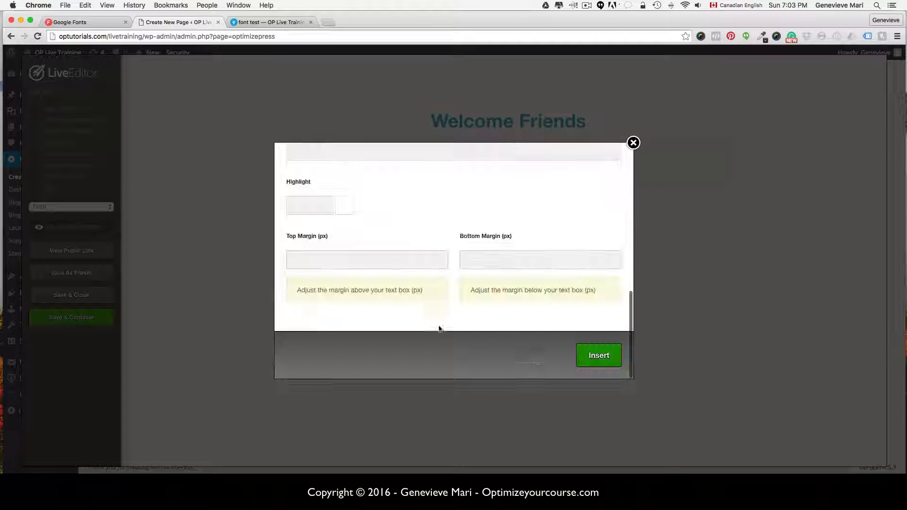
{"action": "left_click", "coordinate": [596, 355]}
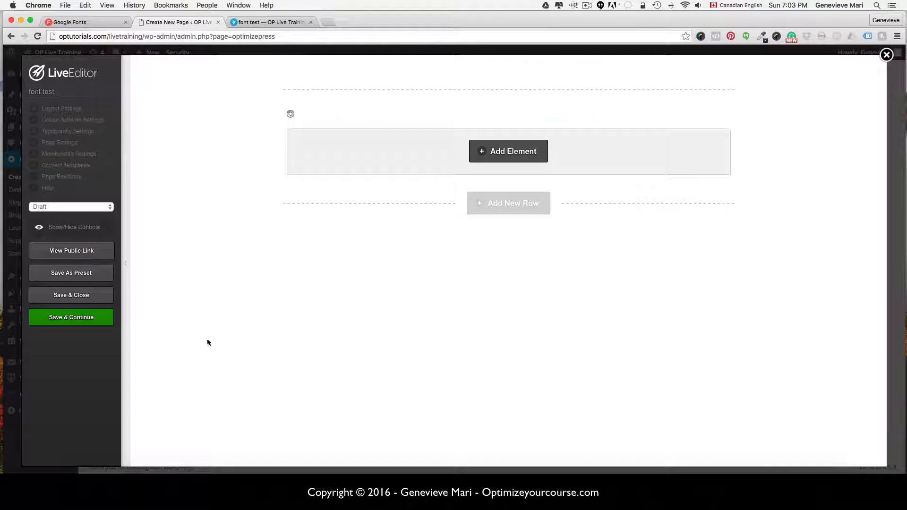
Step: Save the page again and refresh the preview to check the enlarged "Welcome Friends" headline
{"action": "left_click", "coordinate": [94, 315]}
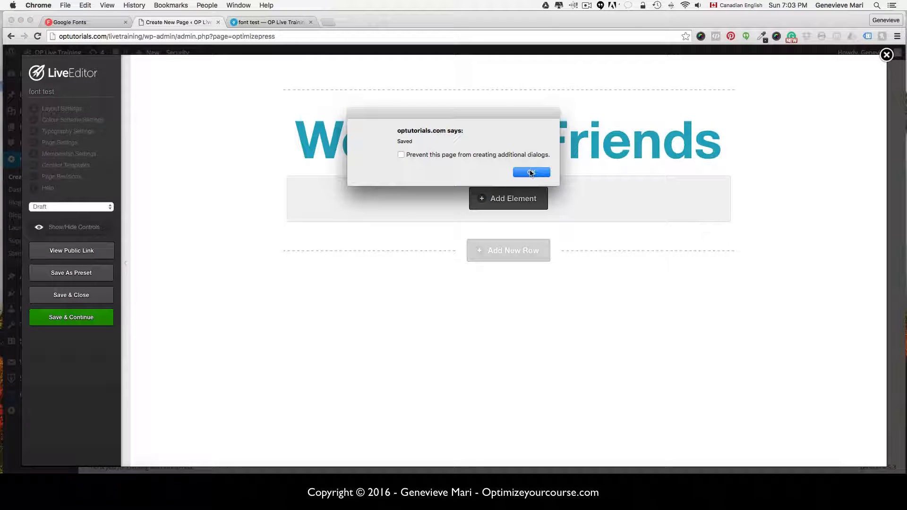
{"action": "left_click", "coordinate": [531, 173]}
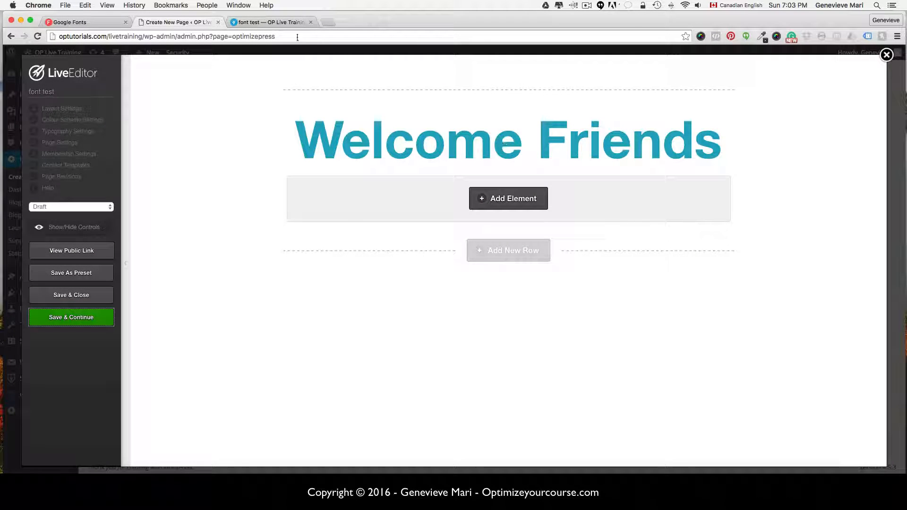
{"action": "left_click", "coordinate": [264, 22]}
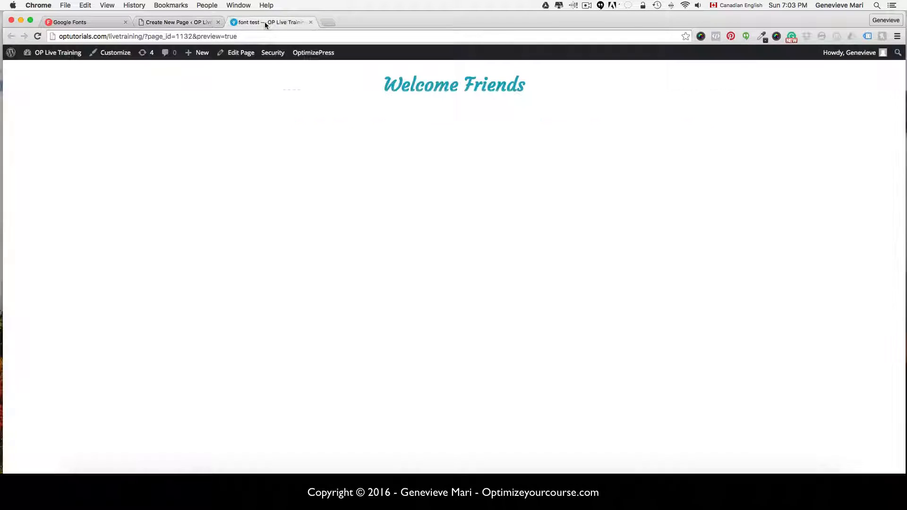
{"action": "left_click", "coordinate": [36, 36]}
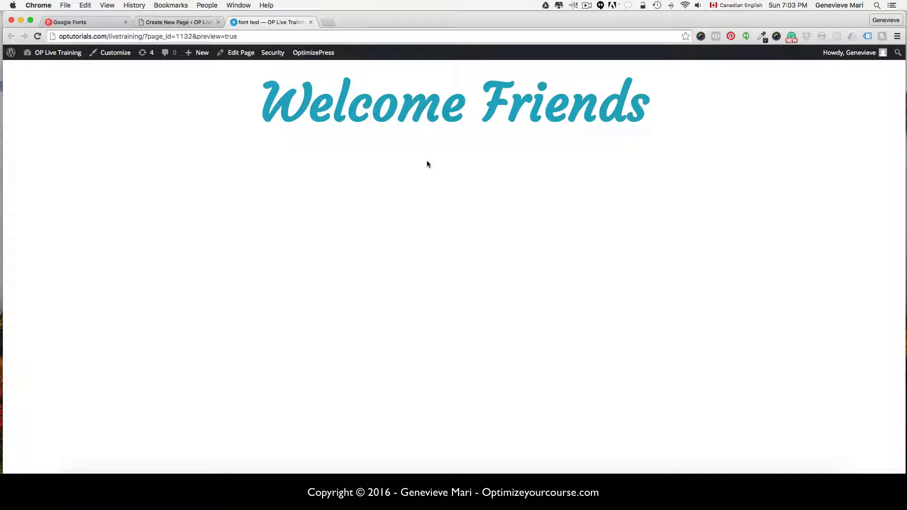
Step: Return to the editor, open the page settings and review the h1 font-family rule in the custom CSS
{"action": "left_click", "coordinate": [160, 22]}
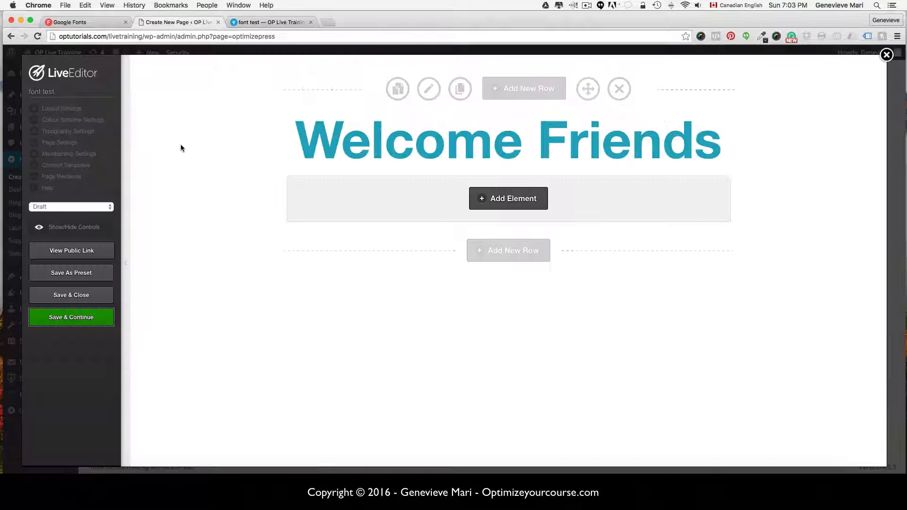
{"action": "left_click", "coordinate": [69, 142]}
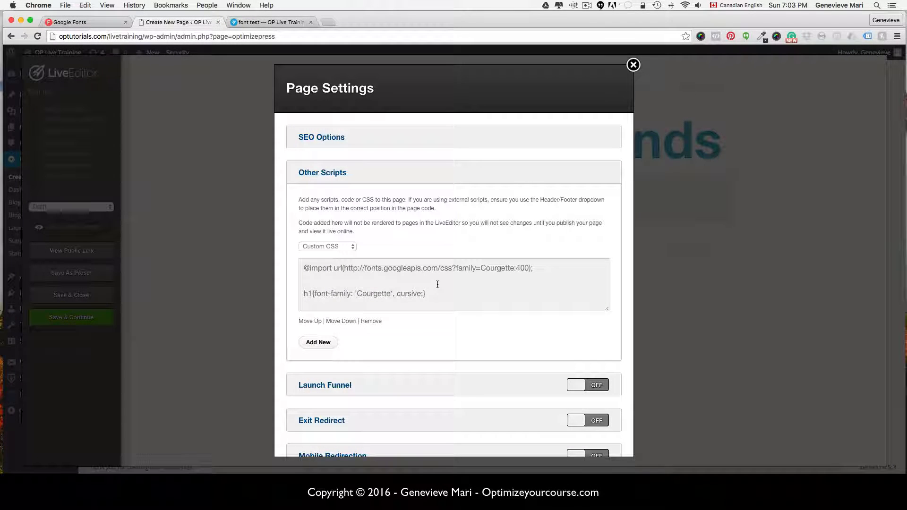
{"action": "type", "text": "}"}
{"action": "left_click", "coordinate": [397, 288]}
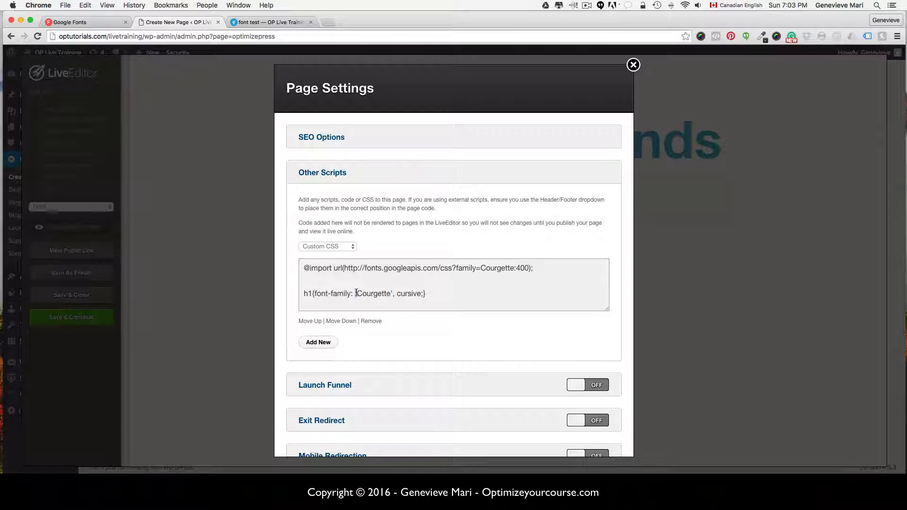
{"action": "left_click", "coordinate": [396, 293]}
{"action": "left_click", "coordinate": [445, 289]}
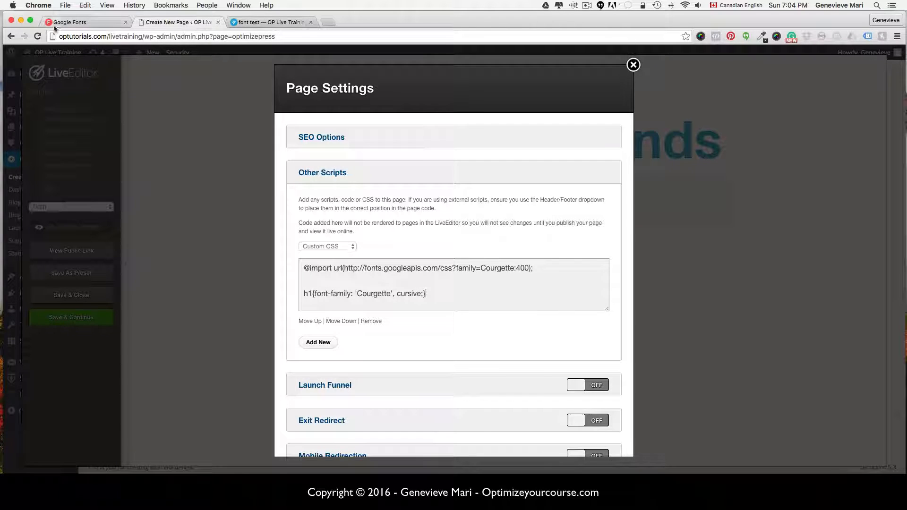
{"action": "left_click", "coordinate": [85, 22]}
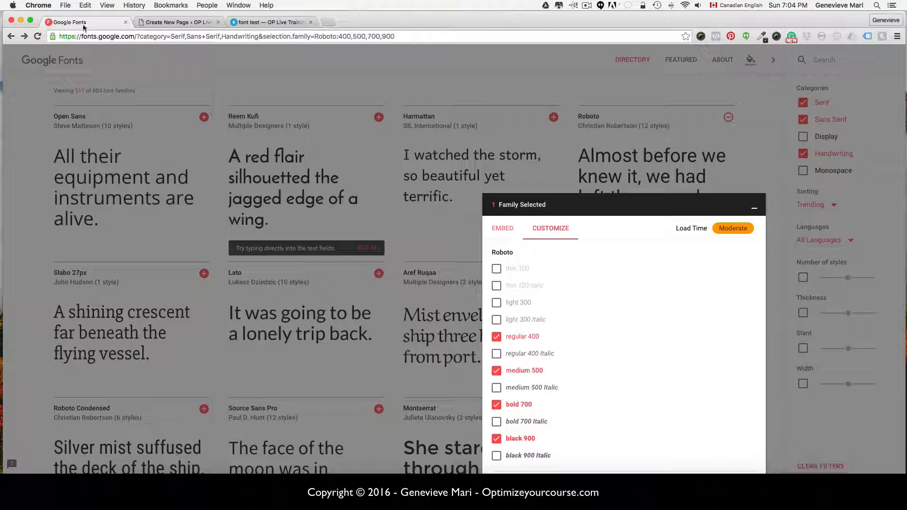
{"action": "left_click", "coordinate": [503, 229]}
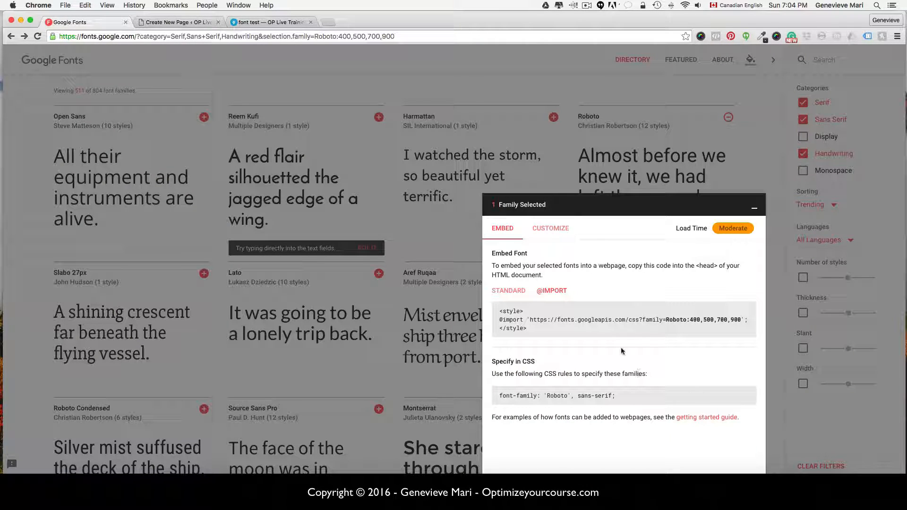
{"action": "left_click_drag", "start_coordinate": [499, 311], "coordinate": [535, 330]}
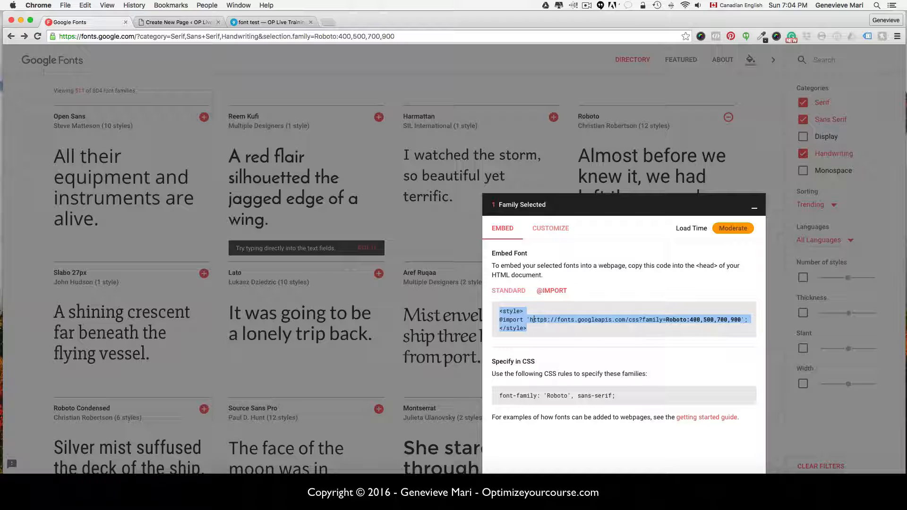
{"action": "left_click", "coordinate": [249, 21]}
{"action": "left_click", "coordinate": [205, 23]}
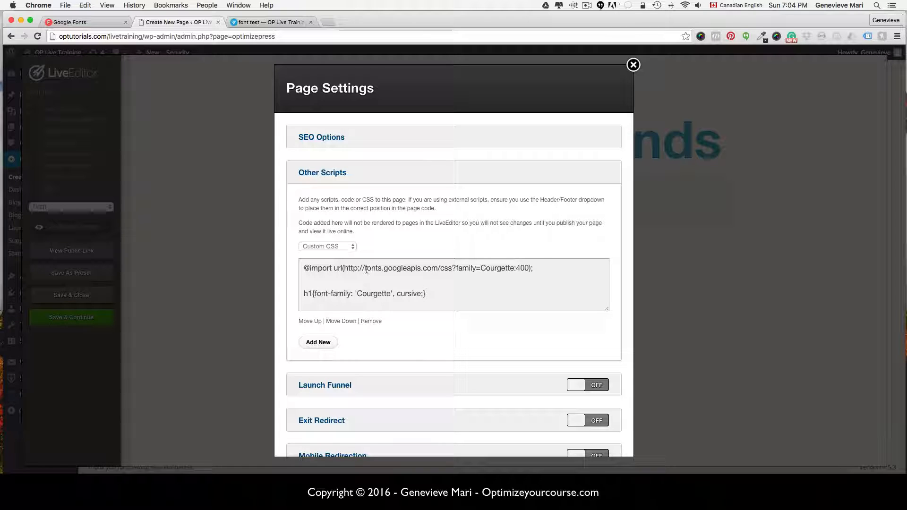
{"action": "left_click_drag", "start_coordinate": [303, 268], "coordinate": [532, 269]}
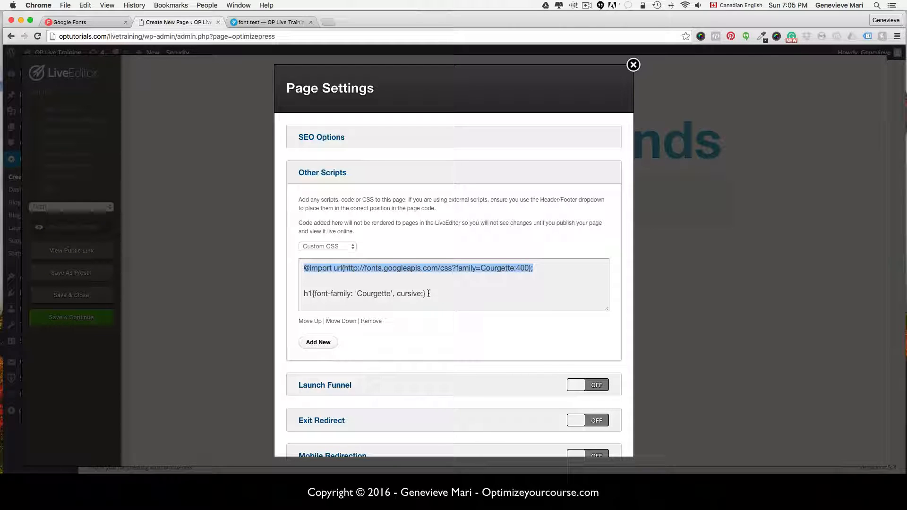
{"action": "left_click", "coordinate": [444, 297]}
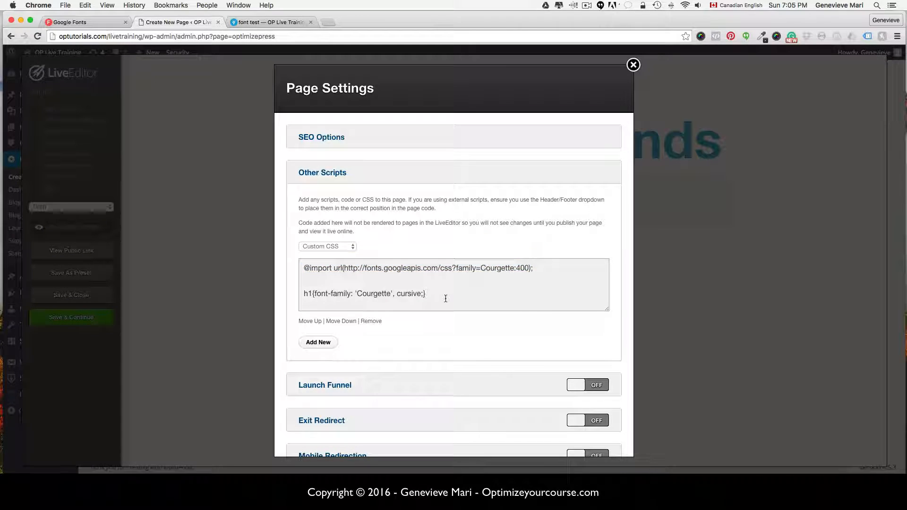